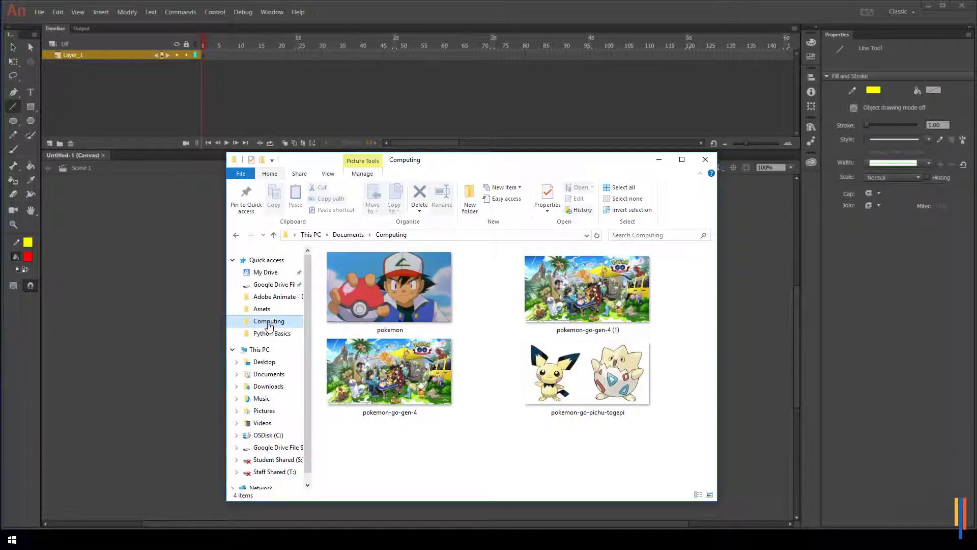
Browse to the Digital Student Live Shows folder and open its Adobe Animate - Drawing subfolder.
click(300, 300)
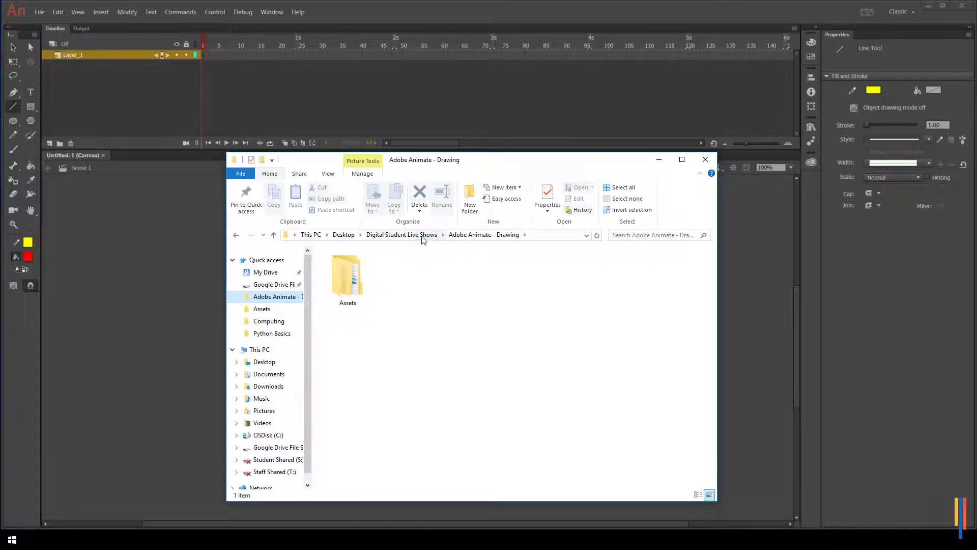
click(405, 234)
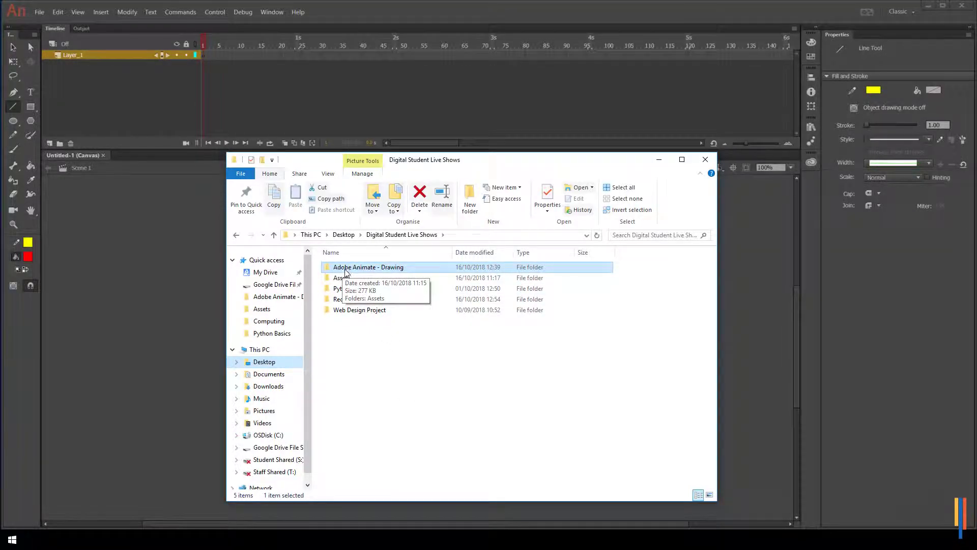
double_click(365, 270)
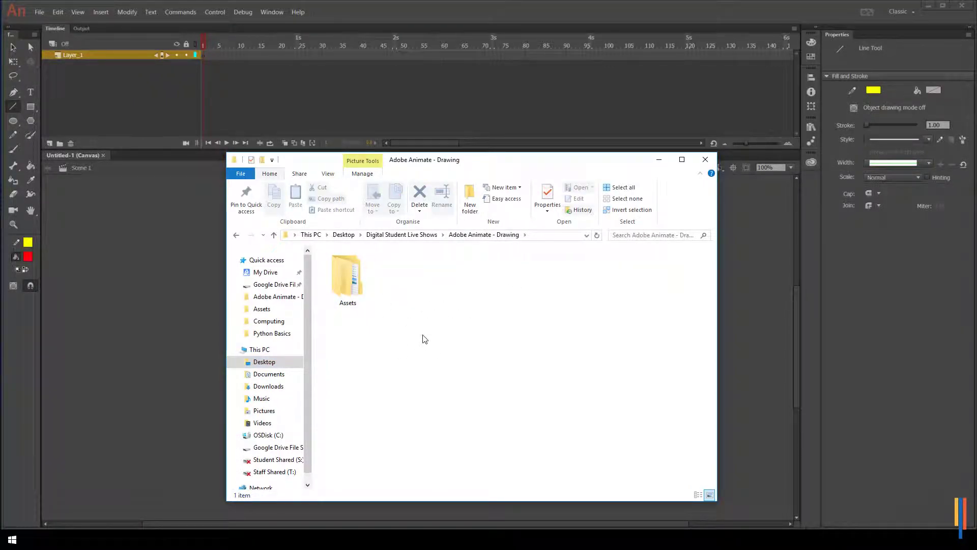
Switch to Adobe Animate, close the Untitled-1 document and create a new HTML5 Canvas document.
click(12, 541)
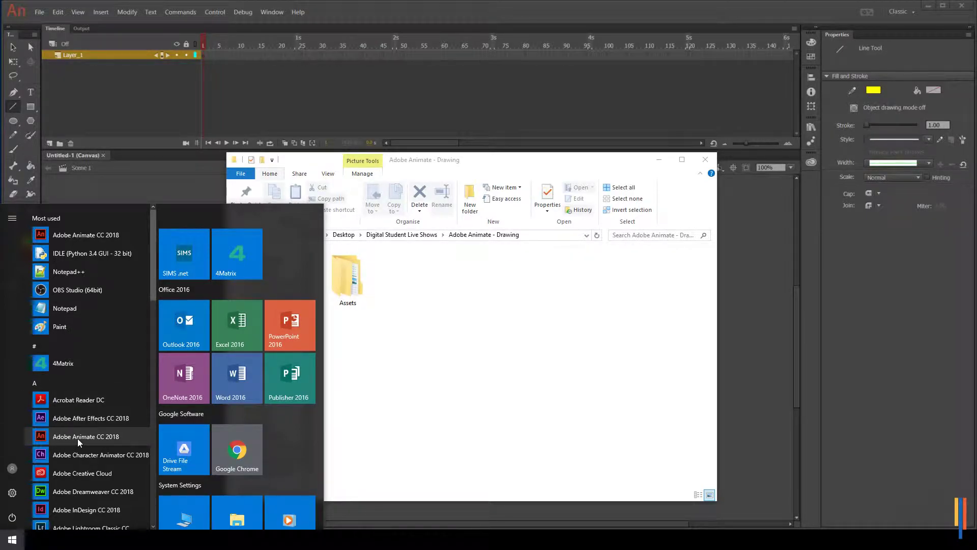
click(386, 9)
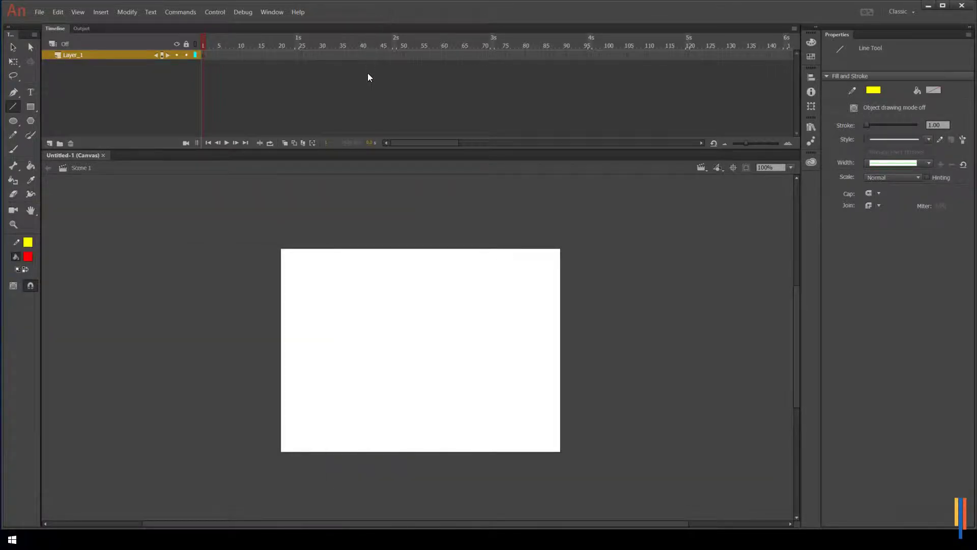
click(103, 154)
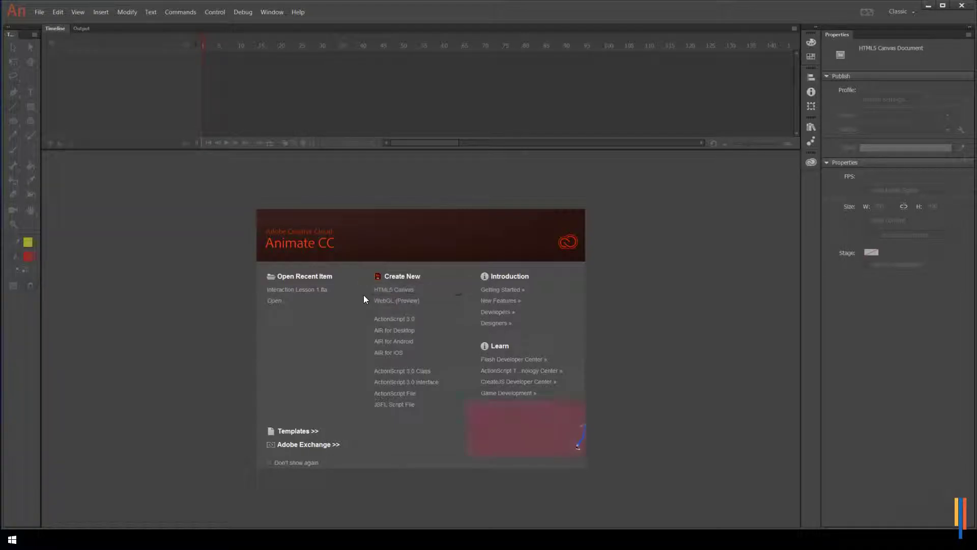
click(411, 290)
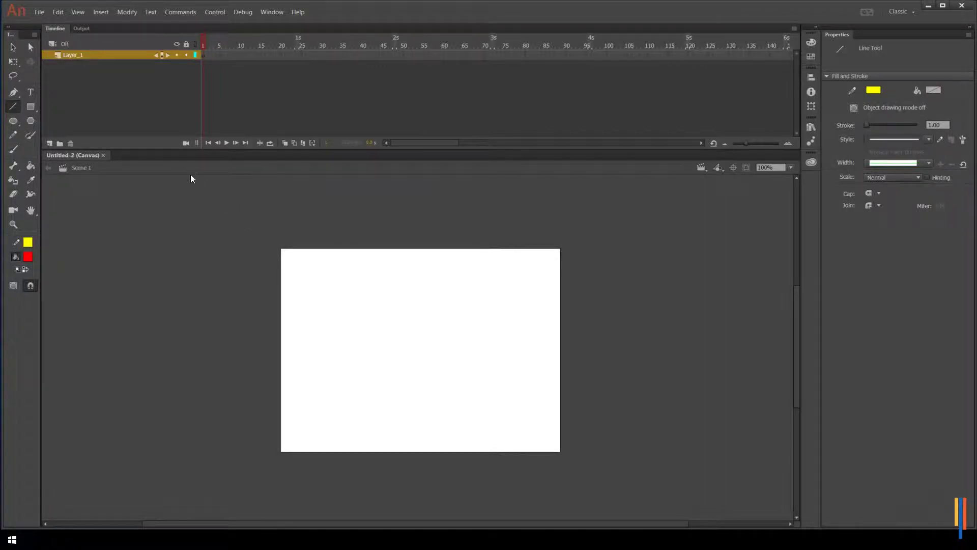
Save the new document as Bridge in the Adobe Animate - Drawing folder, as an Animate Document (*.fla).
click(39, 13)
key(Left)
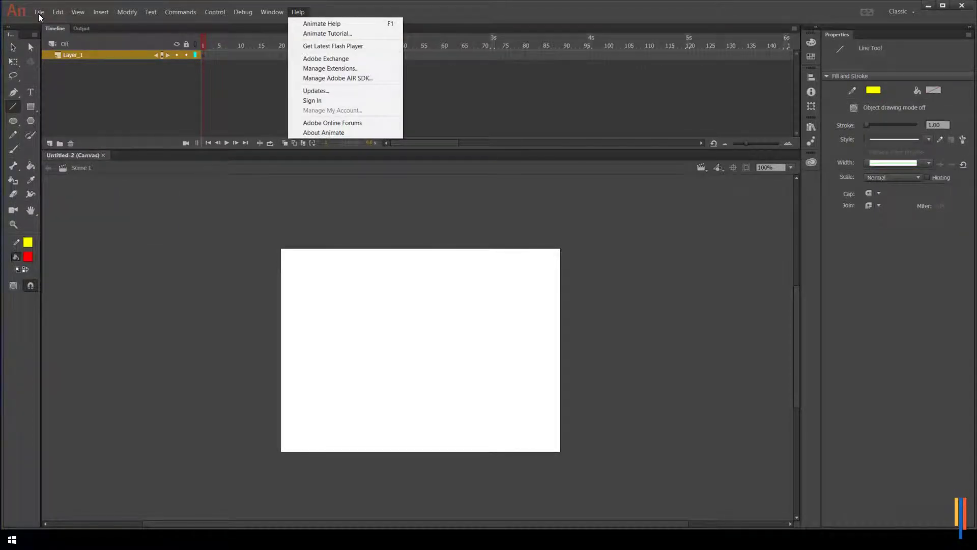
click(38, 13)
click(38, 13)
click(38, 13)
key(Right)
click(38, 13)
click(38, 13)
key(Right)
key(Left)
key(Down)
key(Down)
key(Down)
key(Down)
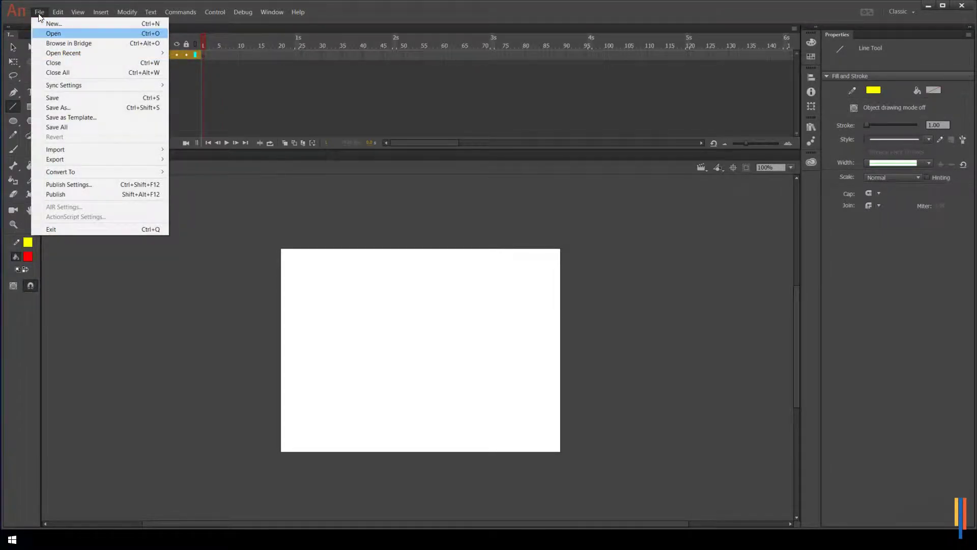
key(Down)
key(Down)
key(Down)
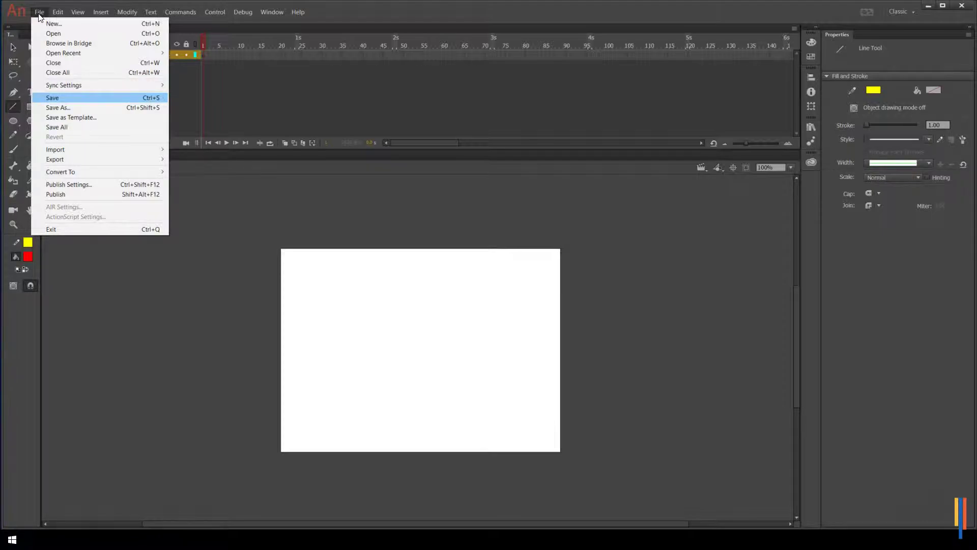
key(Return)
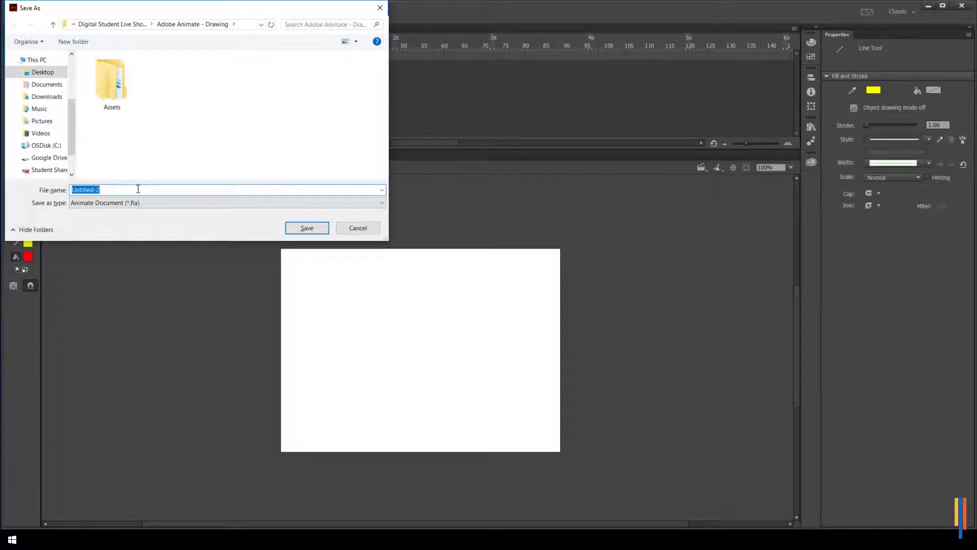
text(Bridge)
click(297, 227)
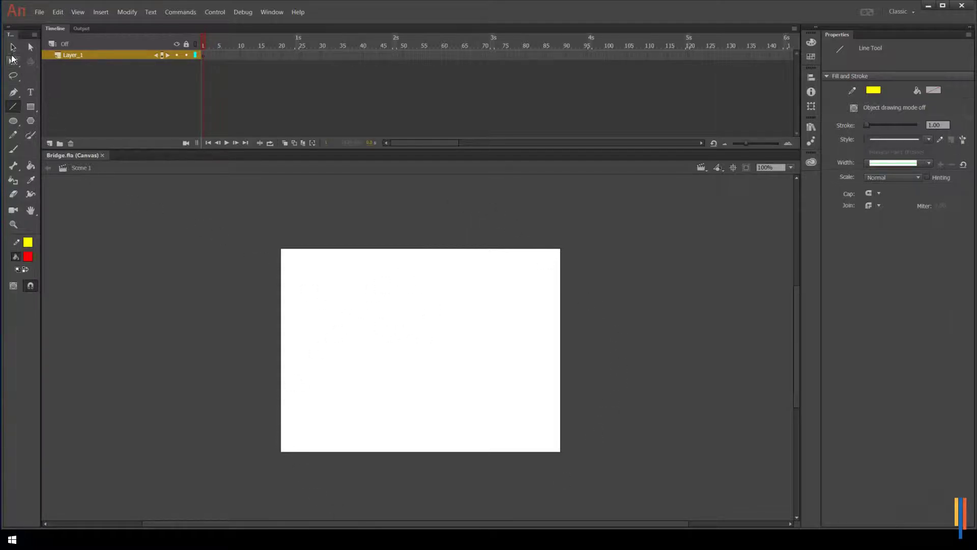
With the Selection tool active and nothing selected, set the stage width to 700 px.
key(v)
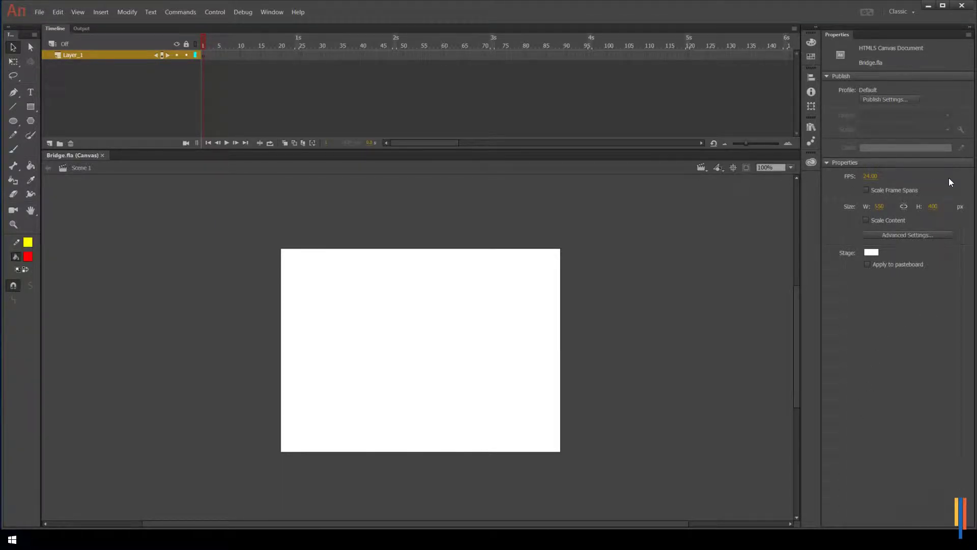
click(14, 48)
click(880, 207)
key(Tab)
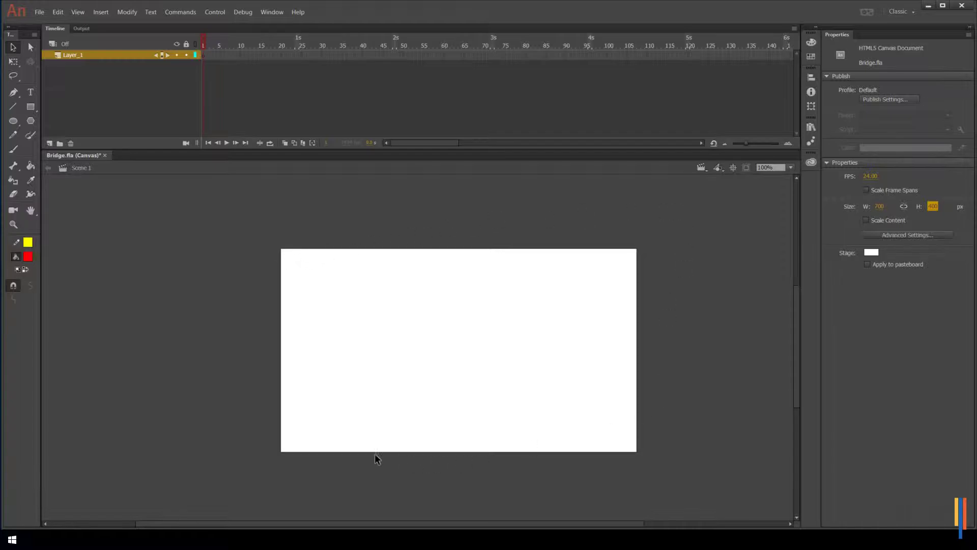
click(737, 287)
Examine how the available properties differ between the Line tool and the Selection tool.
click(18, 106)
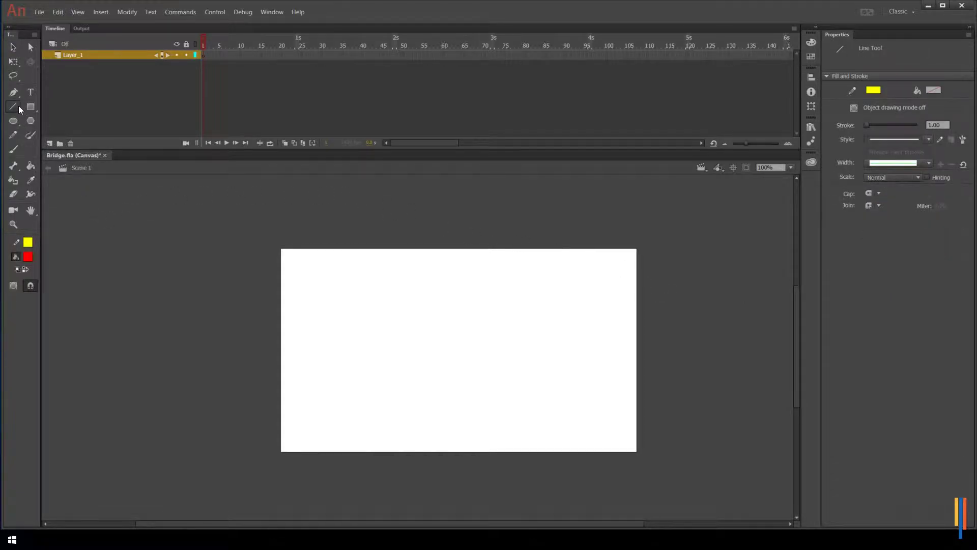
click(11, 51)
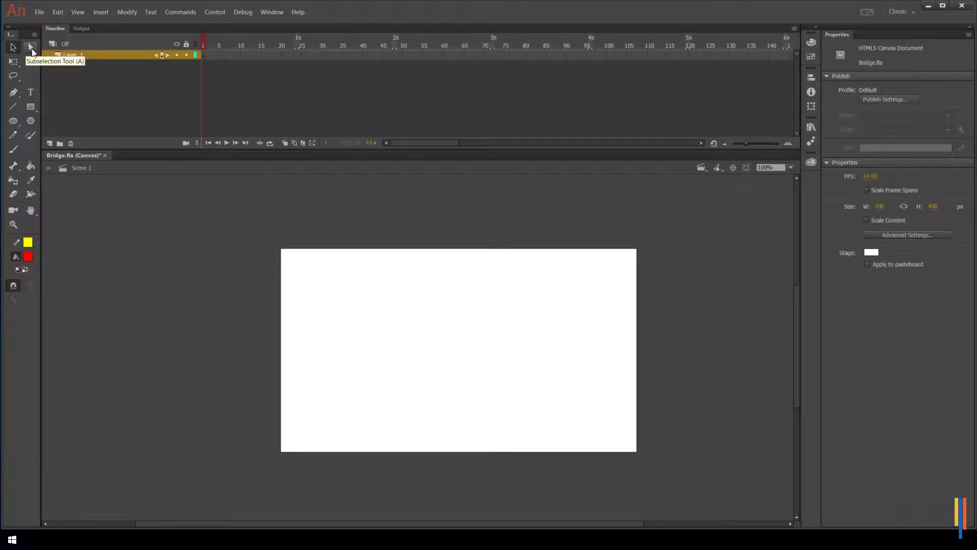
click(14, 107)
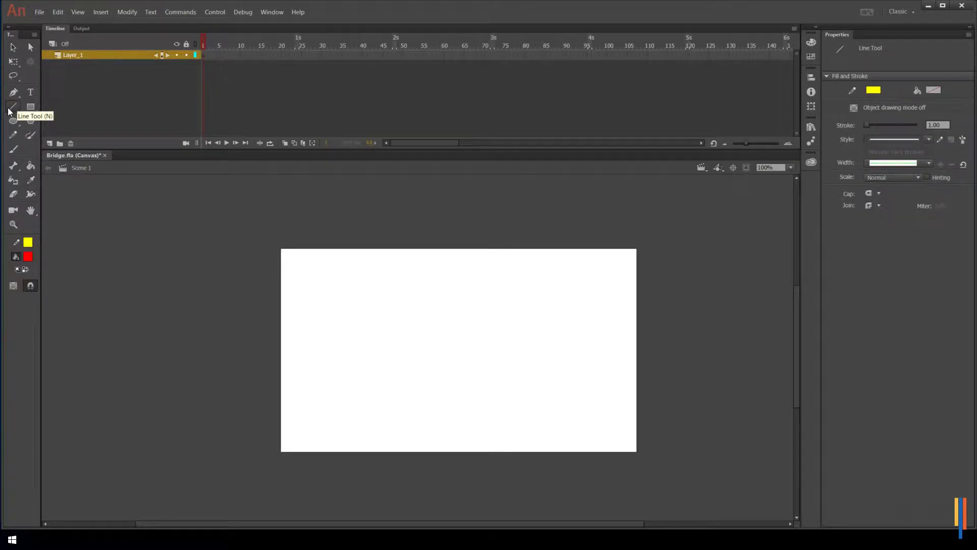
click(13, 48)
click(14, 108)
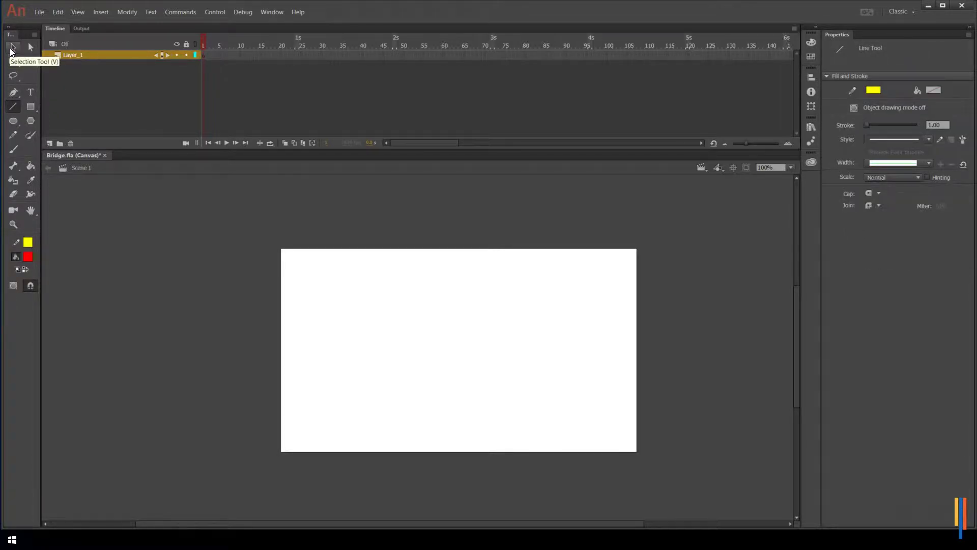
click(13, 49)
click(12, 108)
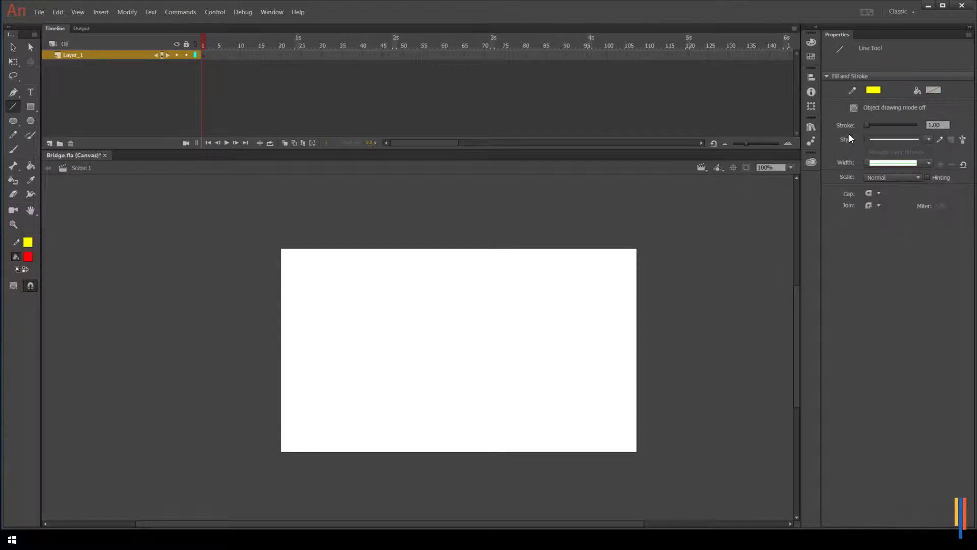
click(14, 47)
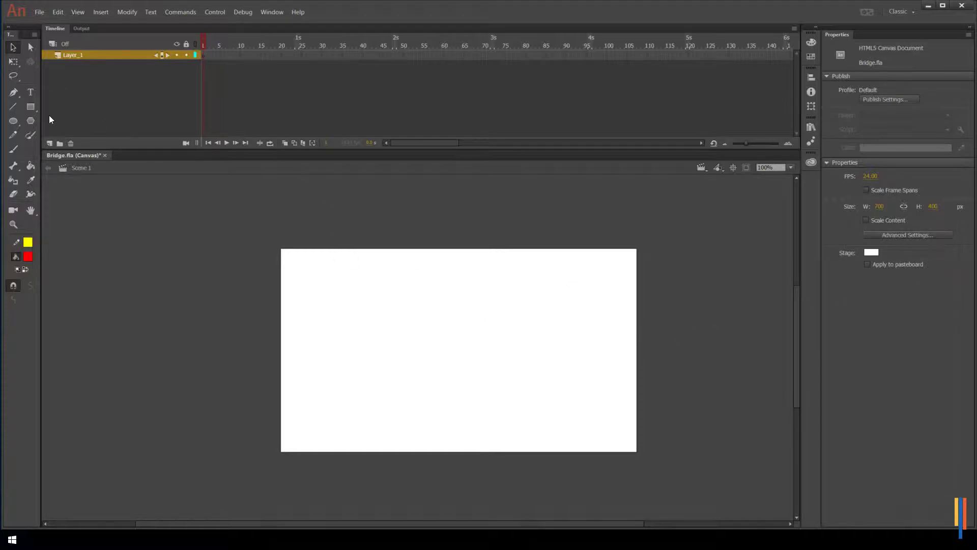
Draw a yellow horizontal line with stroke 1 across the upper stage, and a thicker blue (#0033FF) horizontal line below it.
click(11, 108)
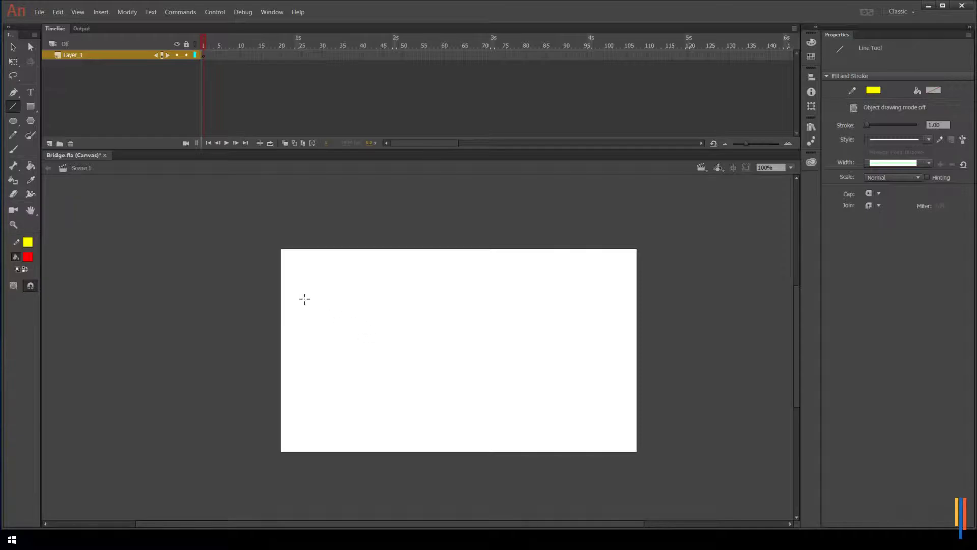
drag(326, 296, 555, 295)
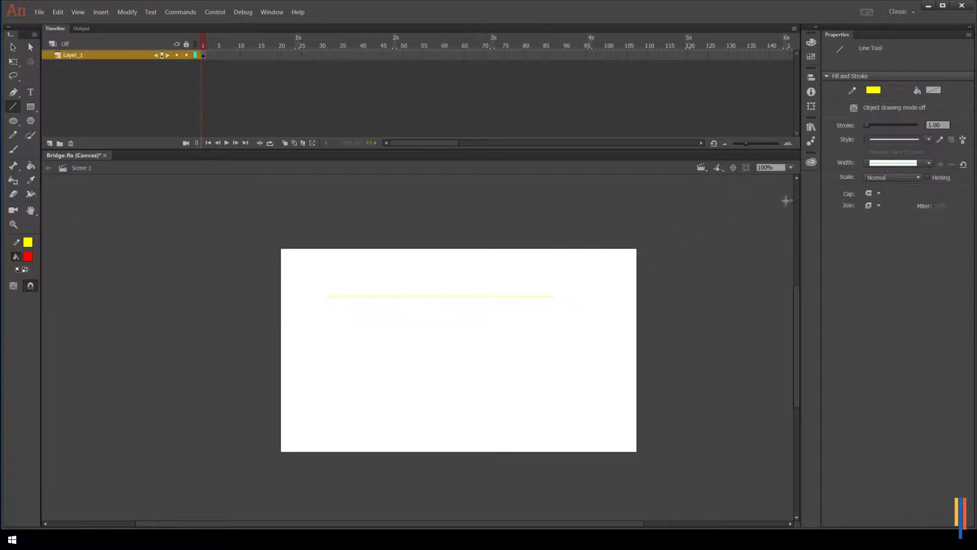
click(874, 90)
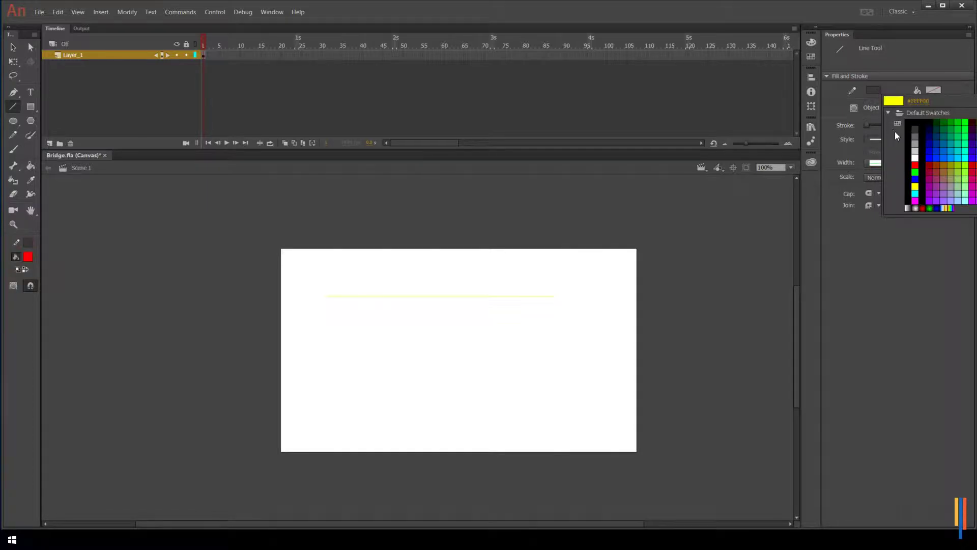
click(936, 161)
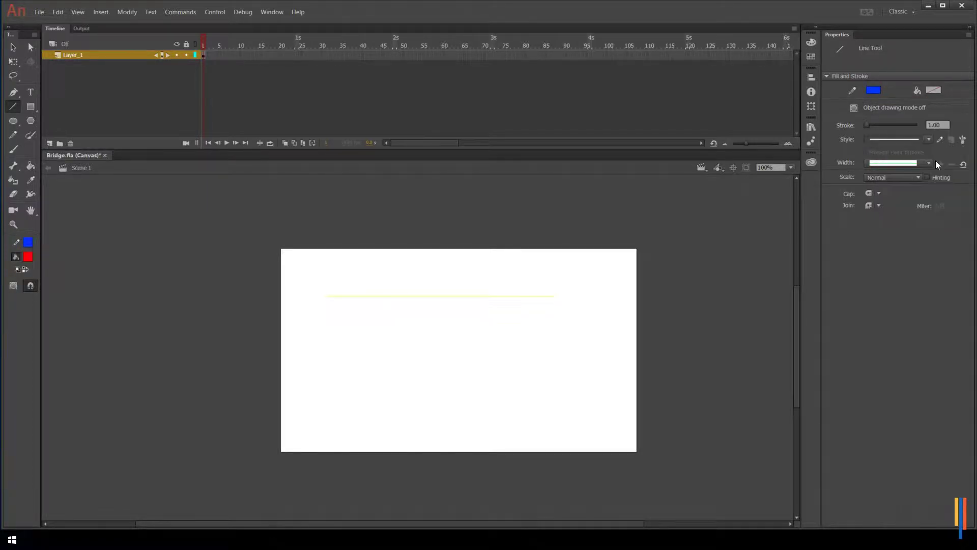
drag(866, 125, 865, 125)
drag(324, 325, 571, 325)
Draw two green lines with a stroke of about 51 below the blue line, one horizontal and one sloping down to the right.
click(878, 91)
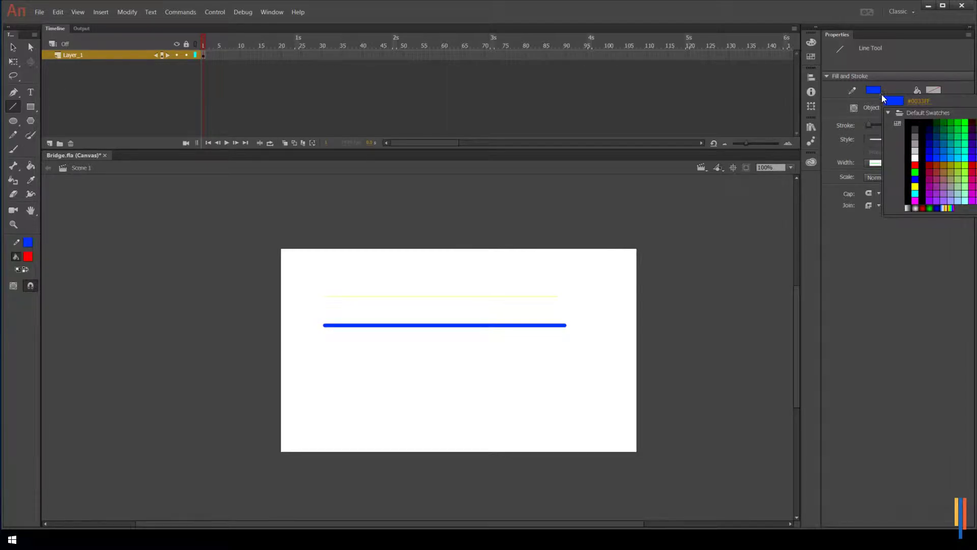
click(916, 173)
drag(870, 125, 880, 126)
drag(319, 359, 567, 359)
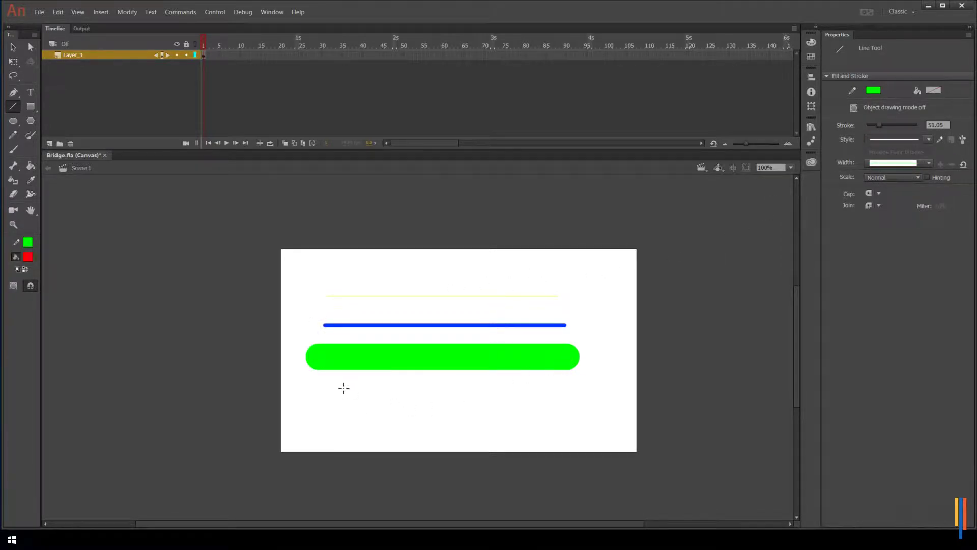
mouse_move(323, 383)
mouse_down()
mouse_move(480, 436)
mouse_move(598, 377)
mouse_move(528, 296)
mouse_move(438, 310)
mouse_move(454, 424)
mouse_move(544, 427)
mouse_up()
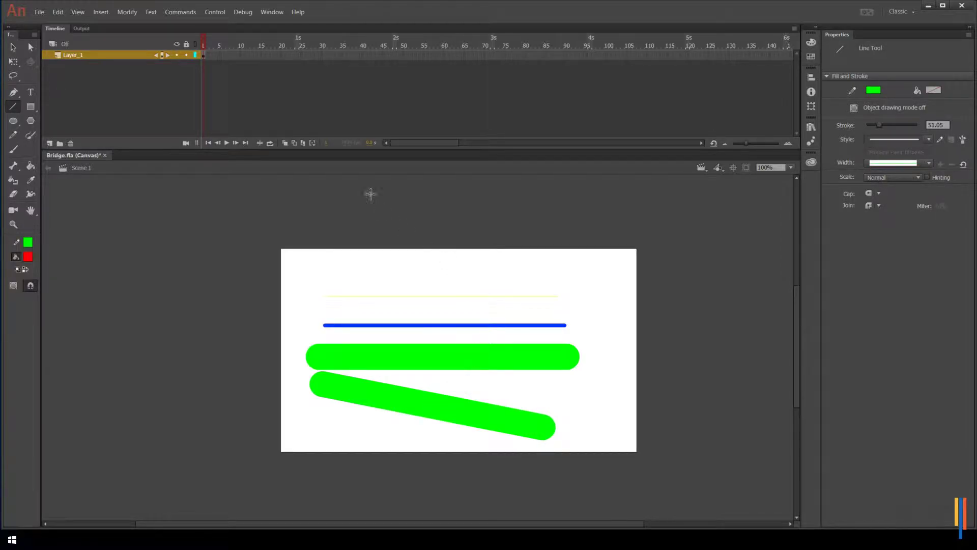
Move the sloping green line slightly right and down to about X 126, Y 281, and deselect it.
click(13, 47)
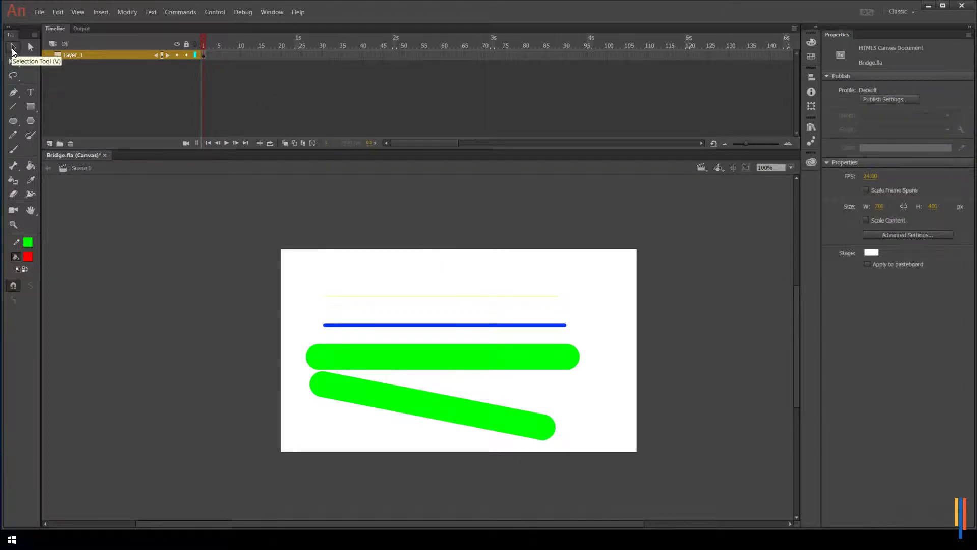
click(445, 404)
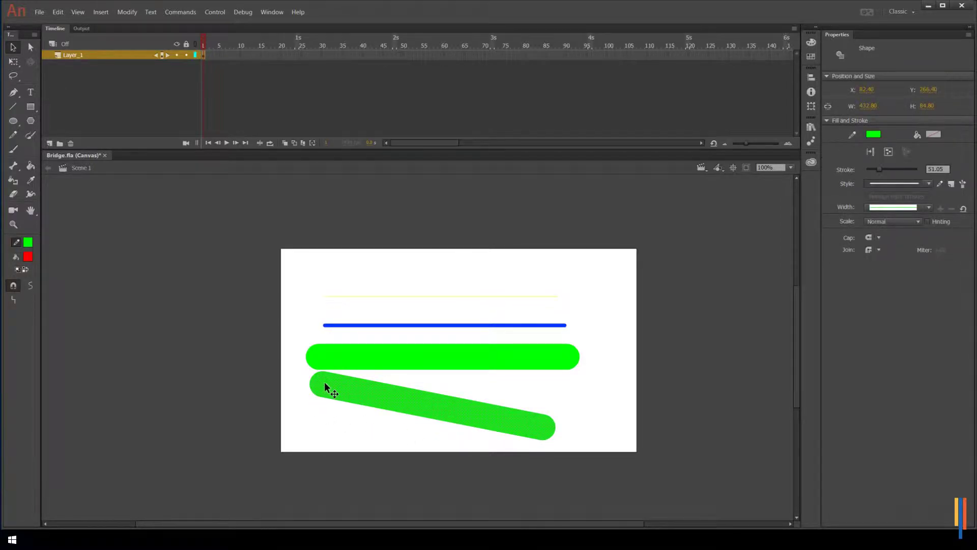
mouse_move(448, 411)
mouse_down()
mouse_move(469, 413)
mouse_move(492, 391)
mouse_move(500, 314)
mouse_move(425, 282)
mouse_move(414, 386)
mouse_move(492, 408)
mouse_move(466, 417)
mouse_up()
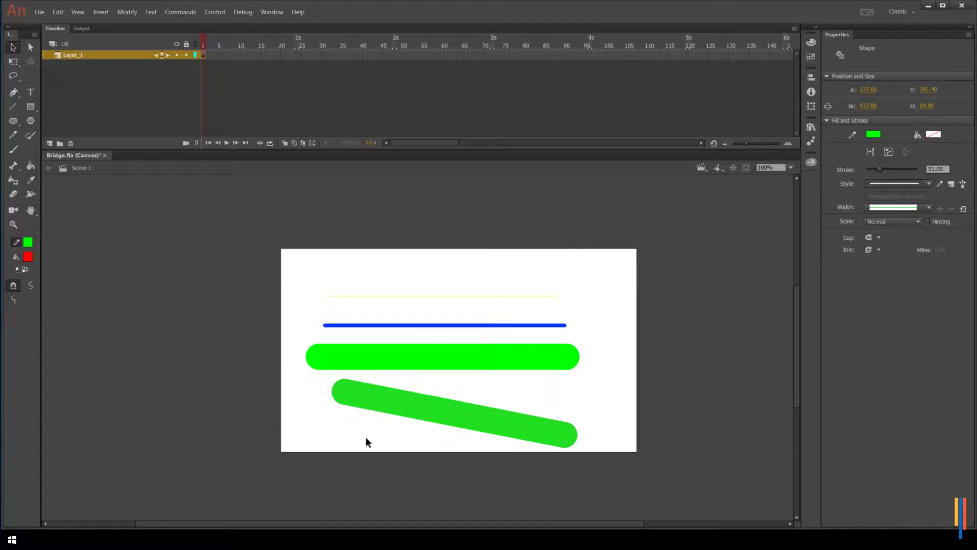
click(365, 437)
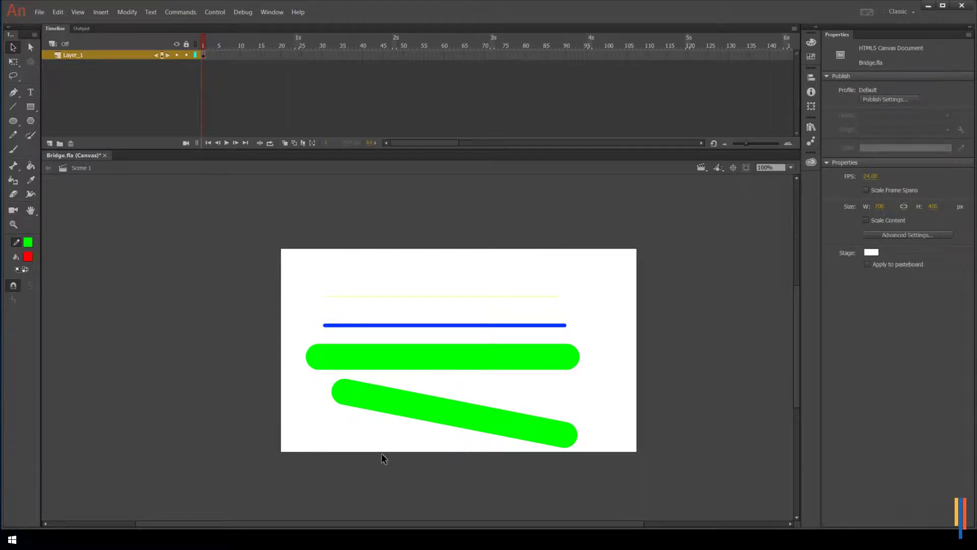
Reshape the sloping green line by its endpoints into a horizontal line spanning nearly the full width of the stage.
click(11, 48)
mouse_move(341, 395)
mouse_down()
mouse_move(337, 432)
mouse_move(295, 436)
mouse_up()
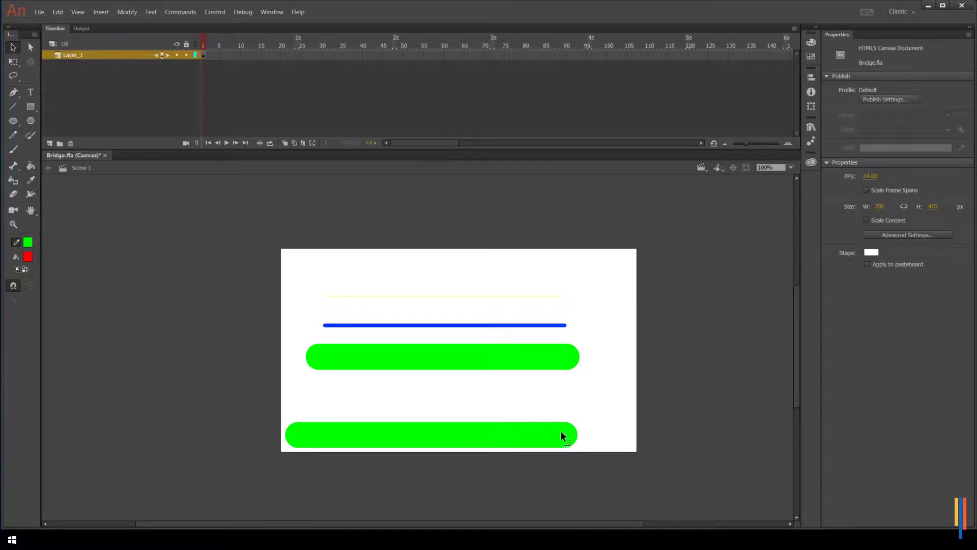
mouse_move(615, 438)
mouse_down()
mouse_move(624, 408)
mouse_move(585, 268)
mouse_move(391, 257)
mouse_move(317, 270)
mouse_move(411, 274)
mouse_move(621, 439)
mouse_up()
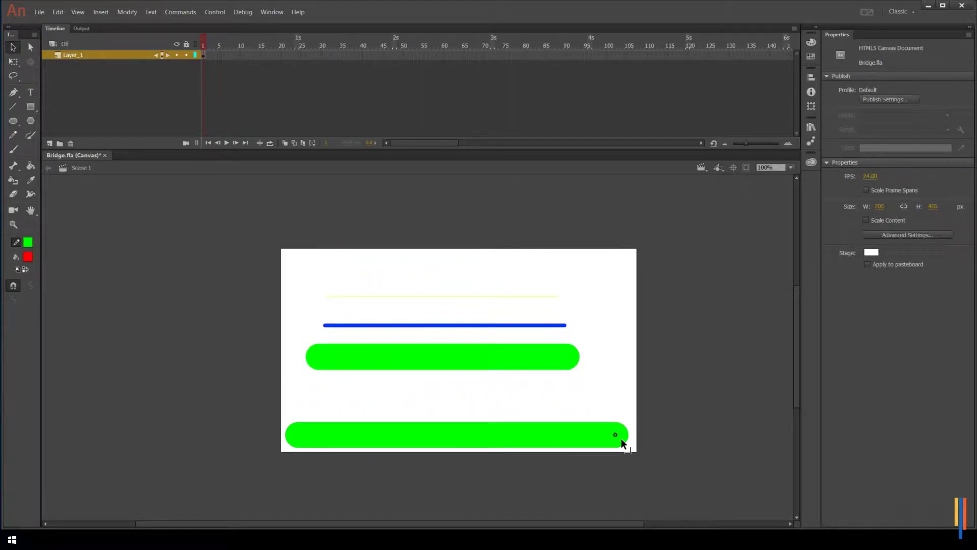
Move the long bottom green line up to about Y 294, beneath the shorter green line, and deselect it.
click(476, 439)
drag(481, 433, 484, 399)
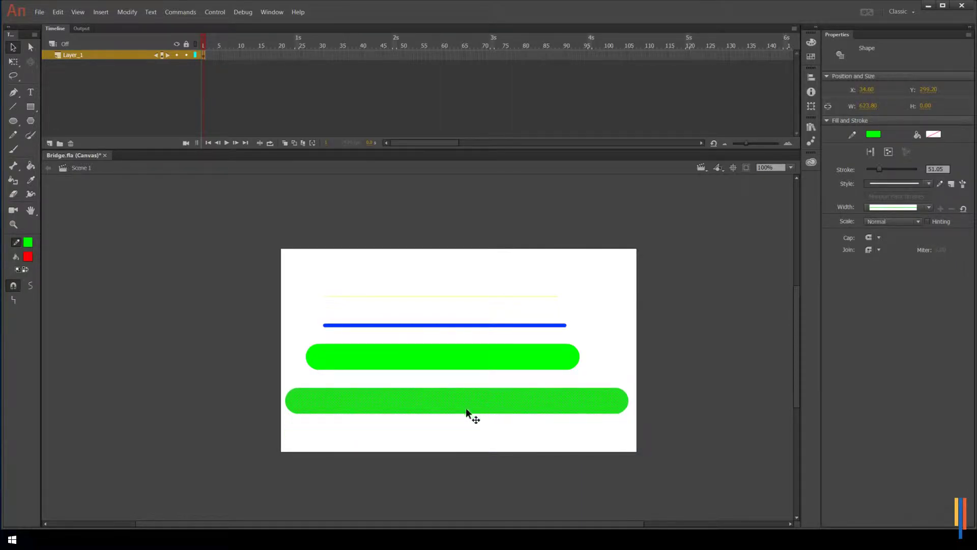
click(455, 434)
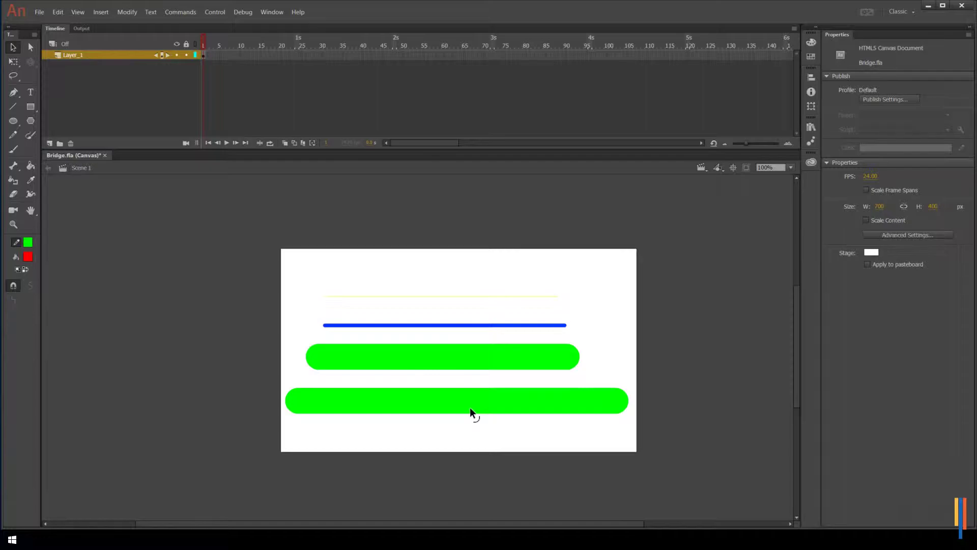
Bend the middle of the long bottom green line downward into a curve about 64 px high, and leave it deselected.
drag(469, 408, 466, 441)
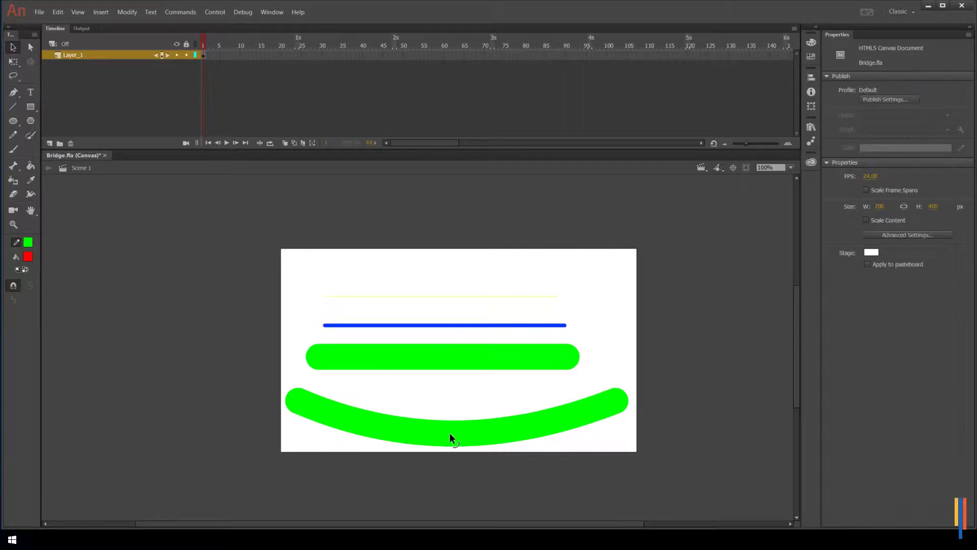
click(450, 436)
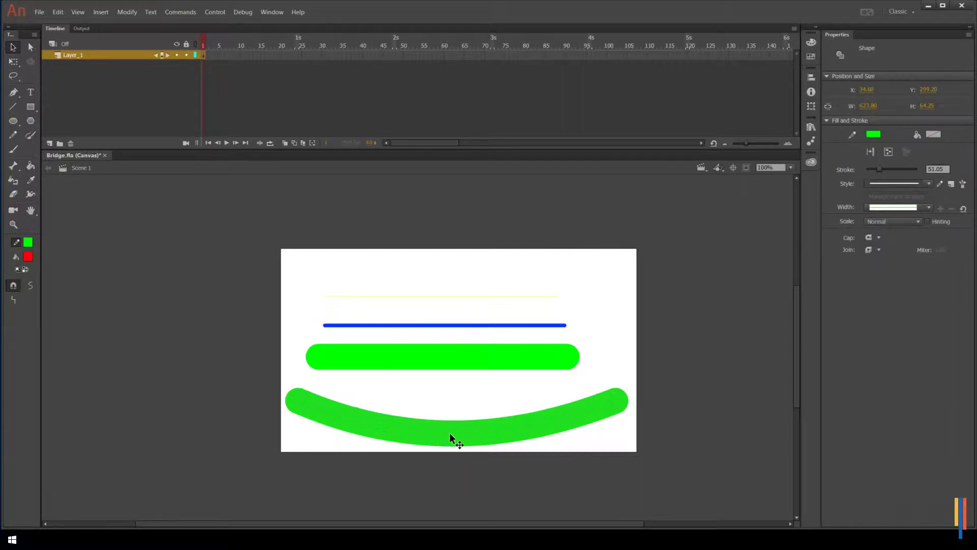
click(429, 417)
Move the thin yellow line up to about Y 62.
click(455, 358)
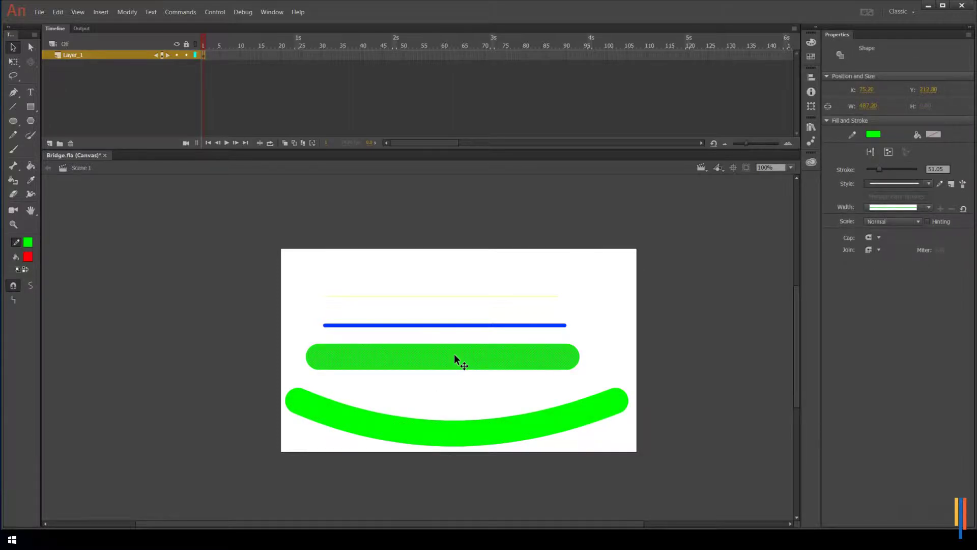
click(453, 295)
drag(453, 295, 453, 279)
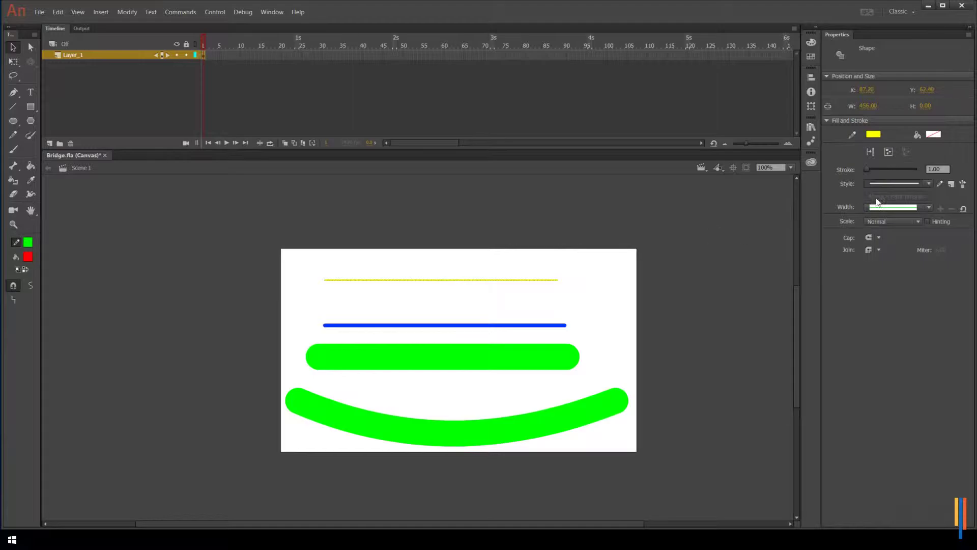
Recolour the yellow line to purple #CC33FF and thicken its stroke to about 30.
click(872, 134)
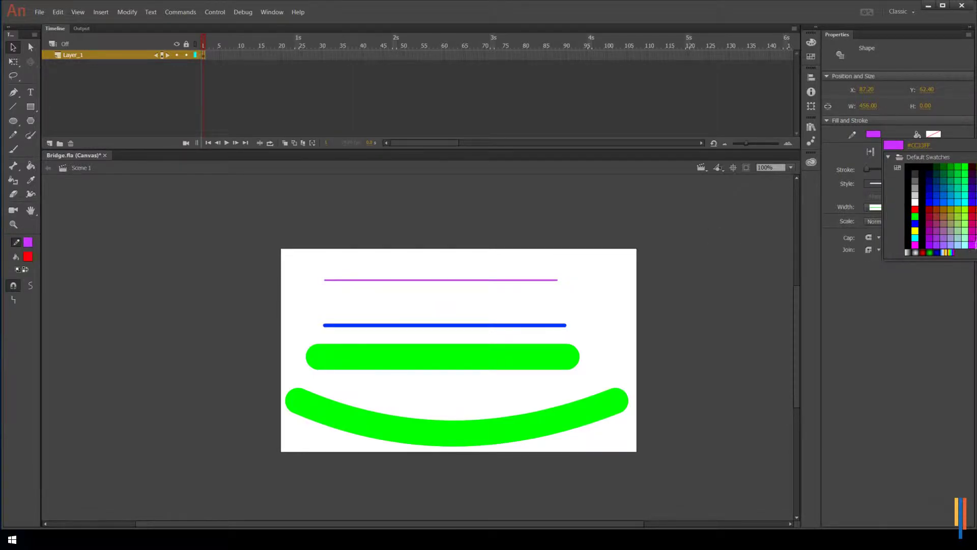
click(972, 244)
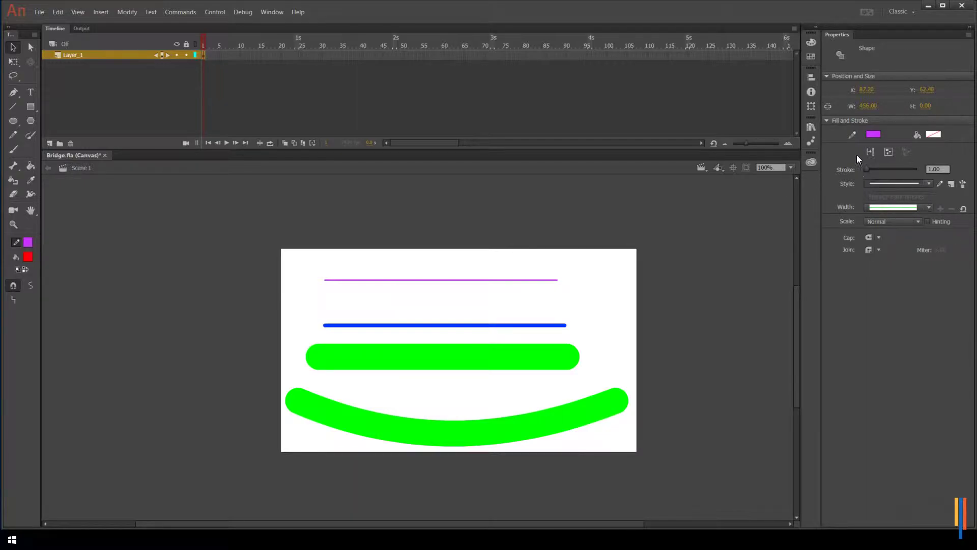
mouse_move(868, 171)
mouse_down()
mouse_move(882, 176)
mouse_move(874, 176)
mouse_up()
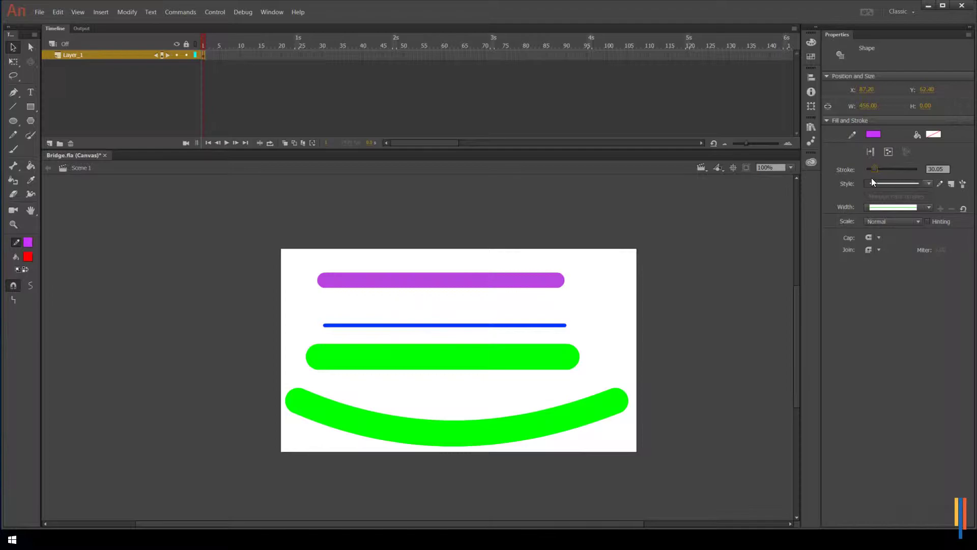
Give the thick purple line the stippled stroke style and deselect it.
click(929, 184)
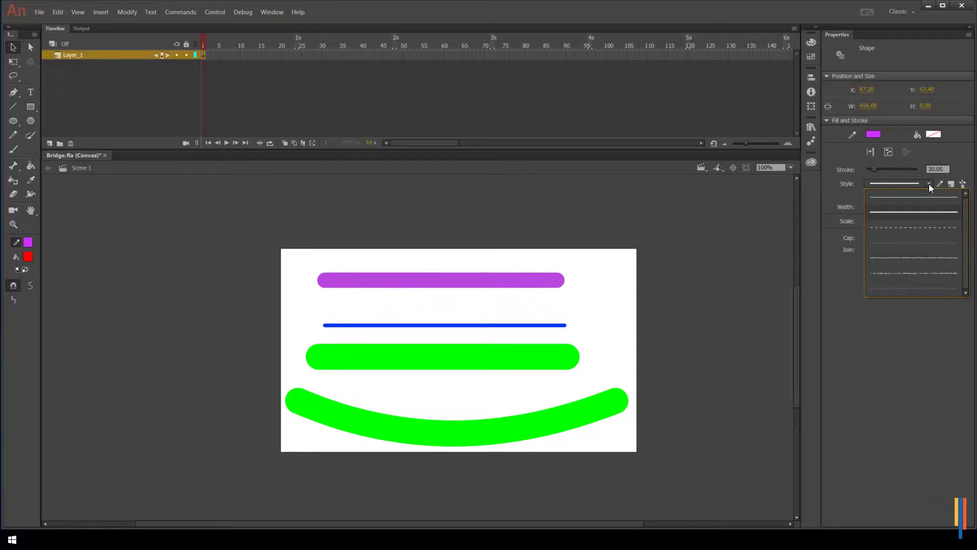
click(897, 273)
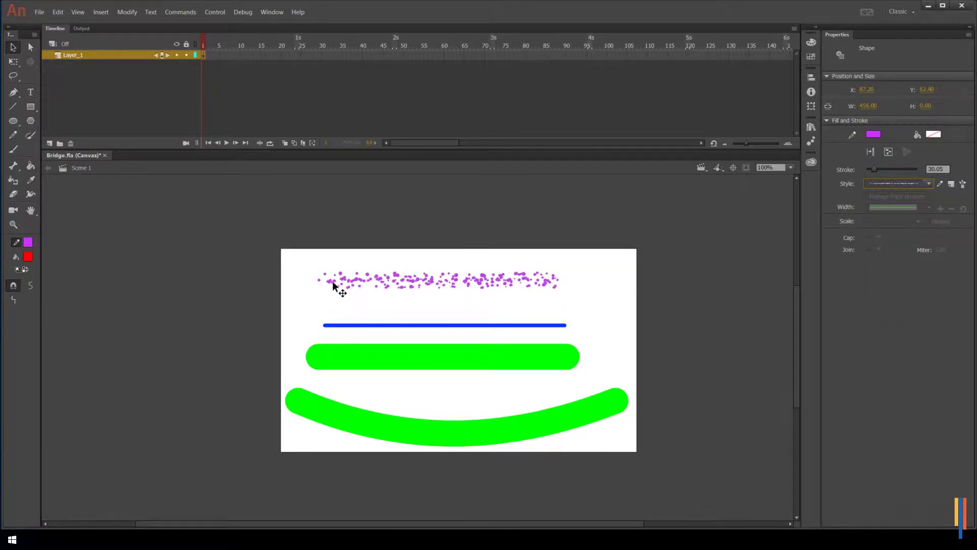
click(600, 286)
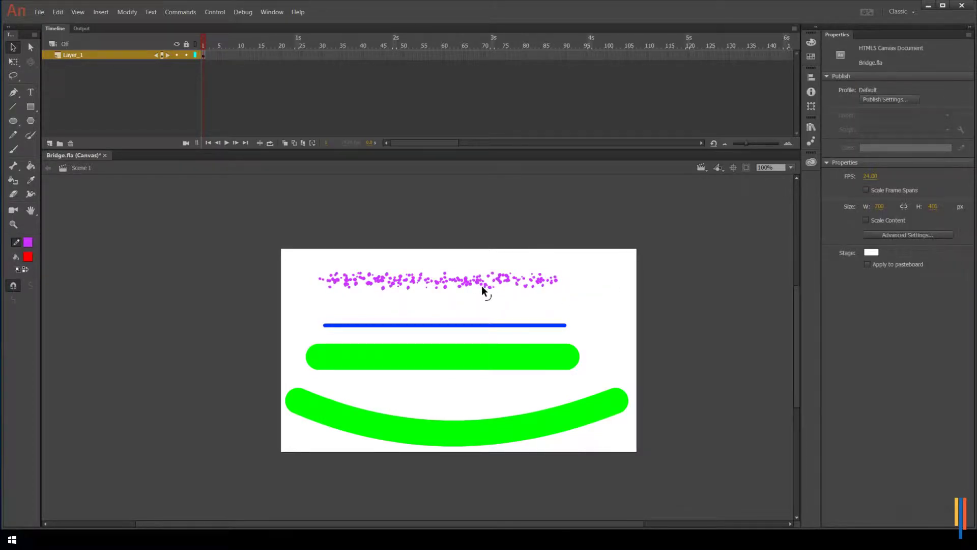
Bend the stippled purple line upward into an arc about 19 px high and slightly adjust the bottom green curve.
mouse_move(481, 283)
mouse_down()
mouse_move(481, 261)
mouse_move(550, 261)
mouse_move(545, 277)
mouse_move(487, 282)
mouse_move(376, 262)
mouse_move(535, 265)
mouse_move(401, 254)
mouse_move(370, 265)
mouse_move(421, 269)
mouse_move(442, 294)
mouse_move(470, 278)
mouse_up()
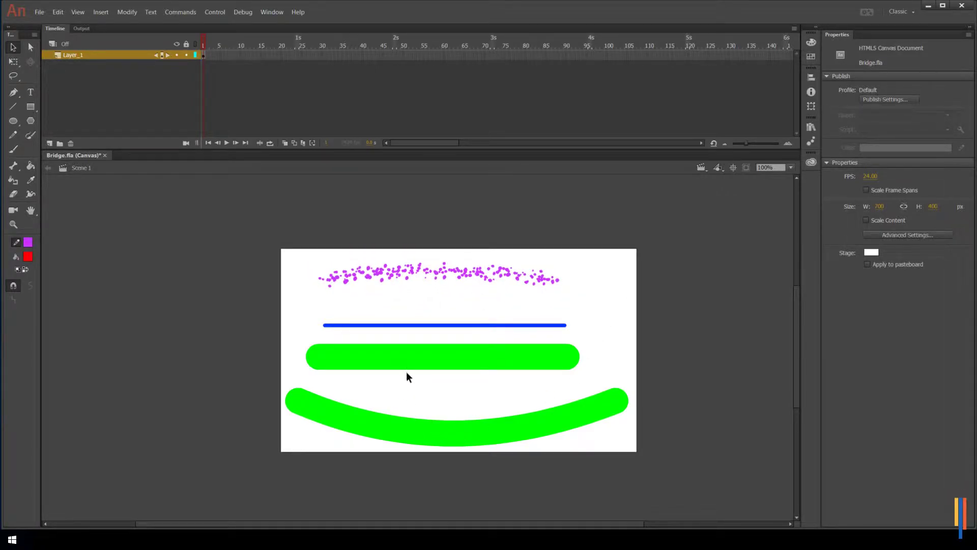
mouse_move(429, 425)
mouse_down()
mouse_move(418, 394)
mouse_move(315, 351)
mouse_move(371, 303)
mouse_move(469, 270)
mouse_move(533, 286)
mouse_move(558, 359)
mouse_move(458, 428)
mouse_move(422, 430)
mouse_up()
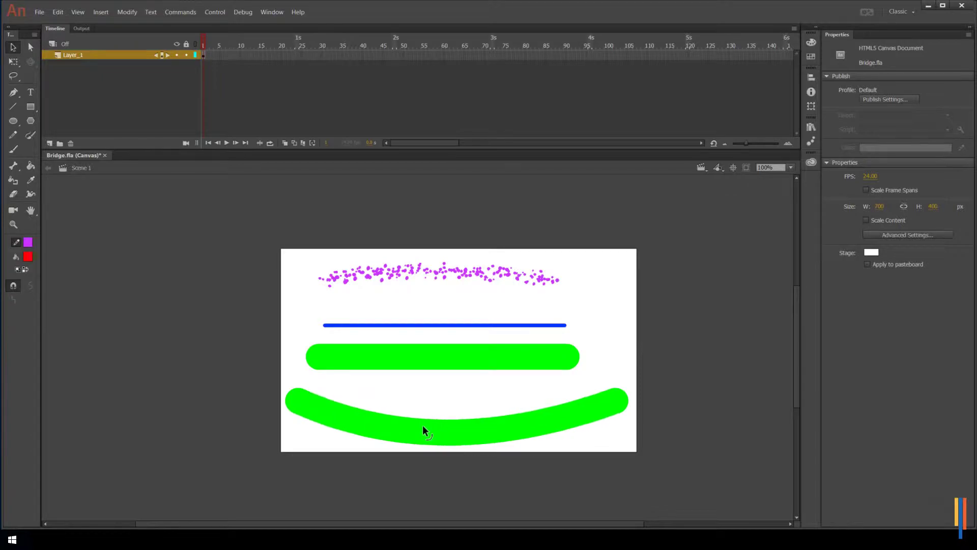
Change the purple arc to the dashed stroke style and reduce its stroke to 0.10.
click(457, 272)
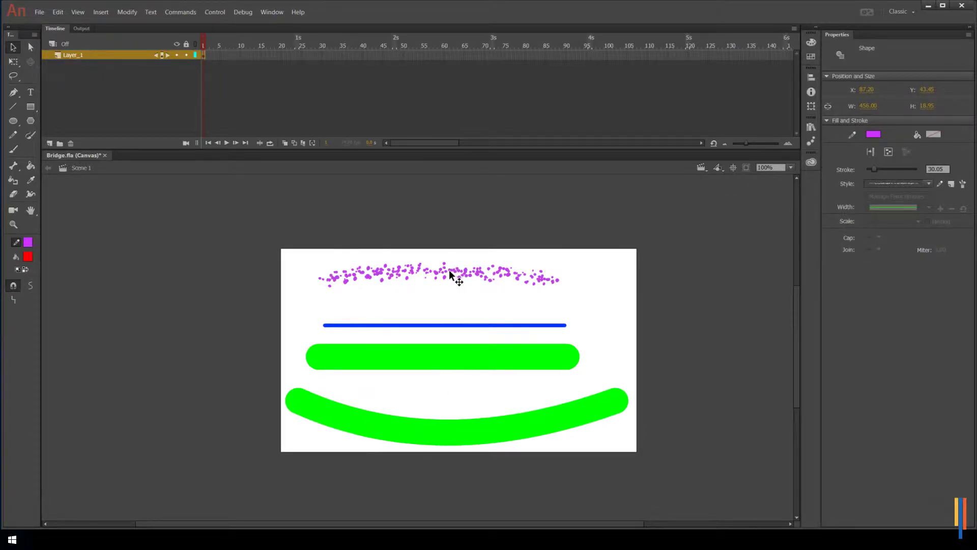
click(925, 183)
click(906, 226)
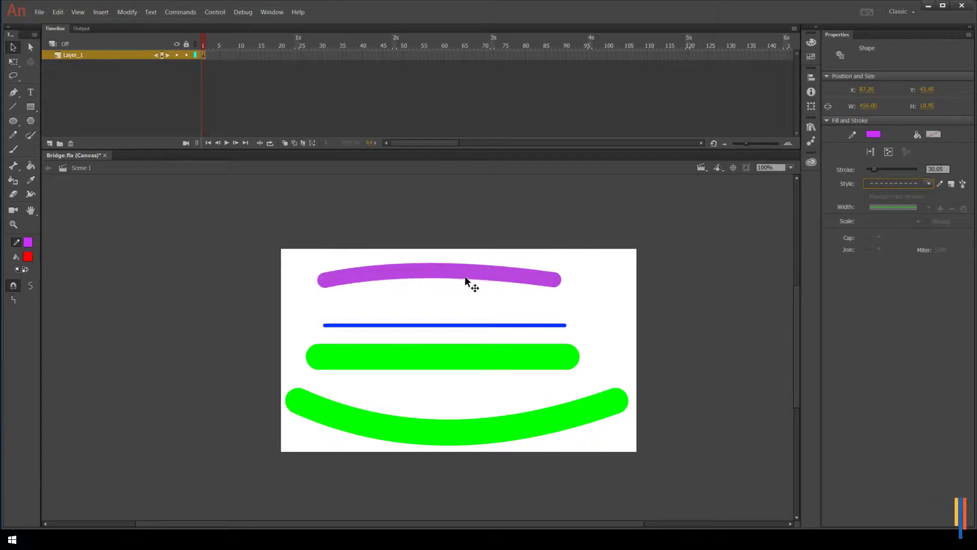
drag(875, 169, 865, 169)
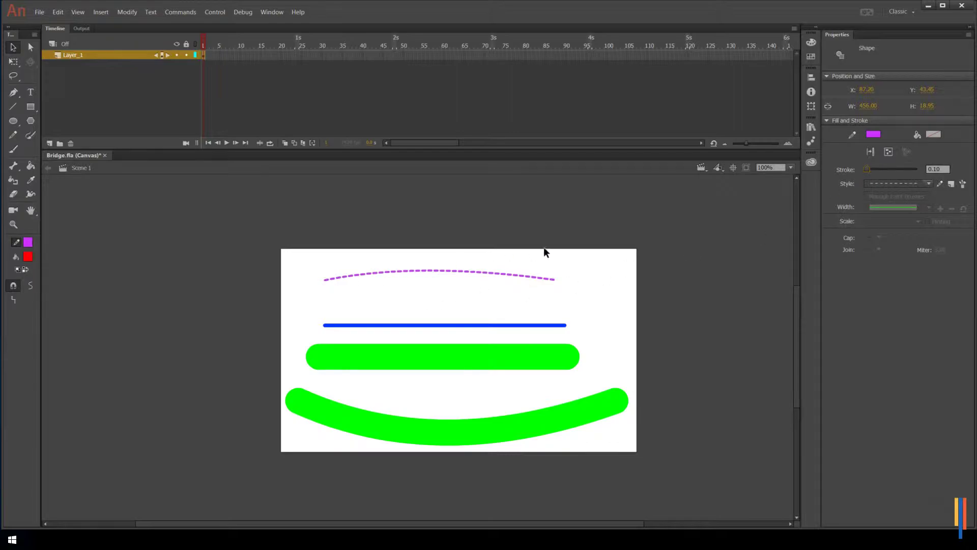
click(890, 184)
click(815, 193)
Delete the curved green line at the bottom of the stage.
click(498, 357)
click(483, 433)
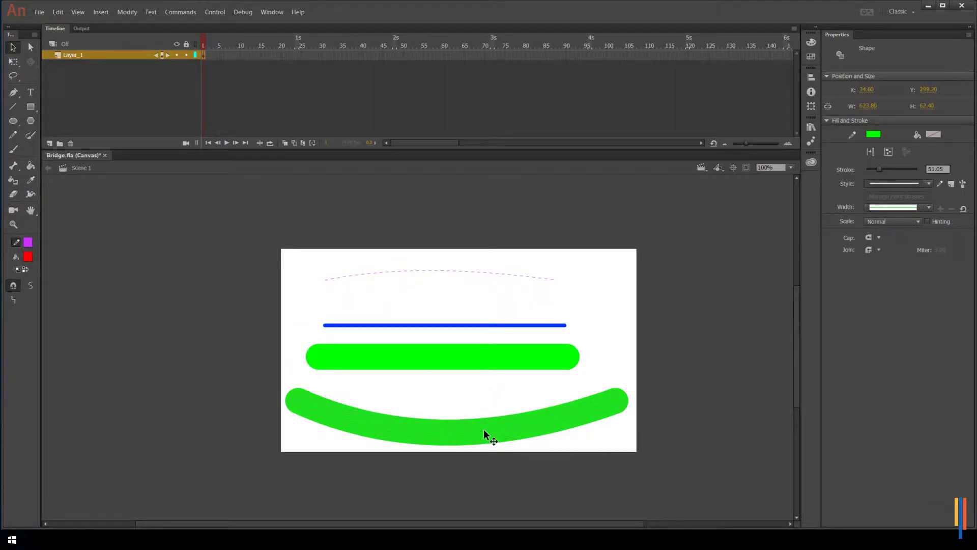
click(495, 416)
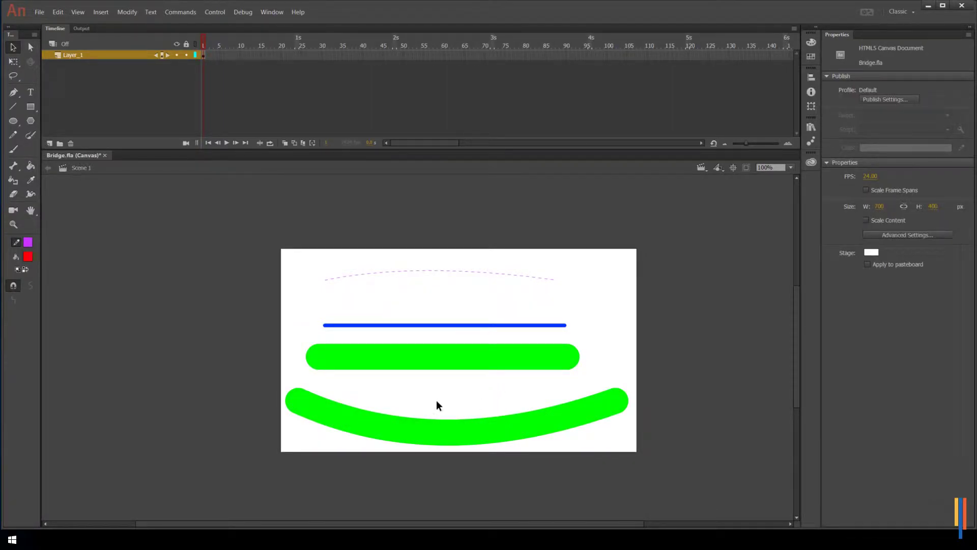
click(420, 443)
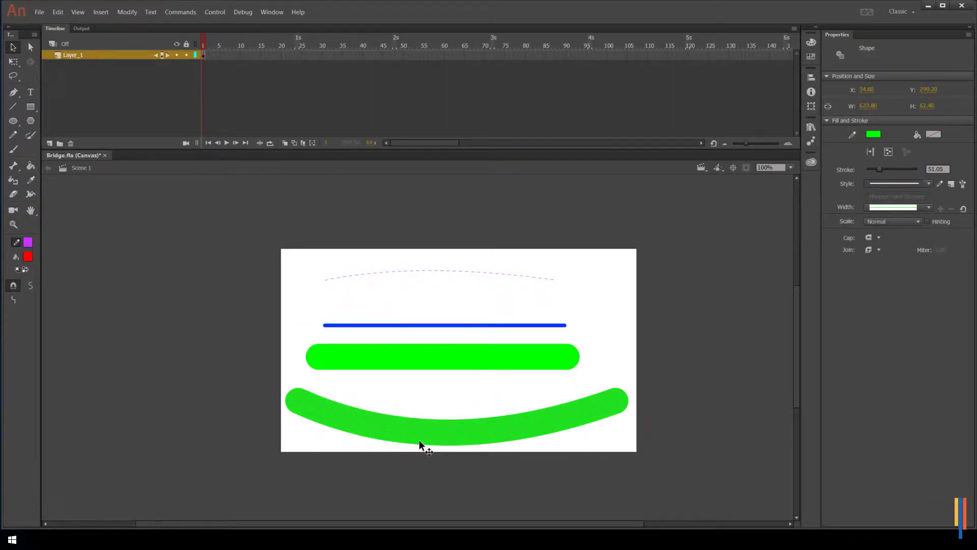
key(Delete)
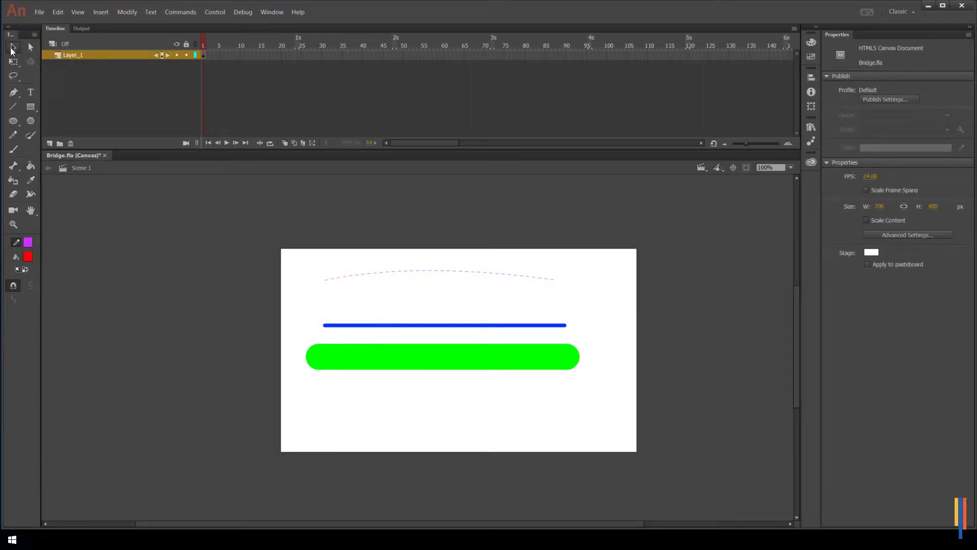
Select the dashed purple arc and the blue line together and delete them.
drag(267, 218, 616, 302)
click(456, 261)
mouse_move(219, 199)
mouse_down()
mouse_move(272, 241)
mouse_move(617, 318)
mouse_move(660, 340)
mouse_up()
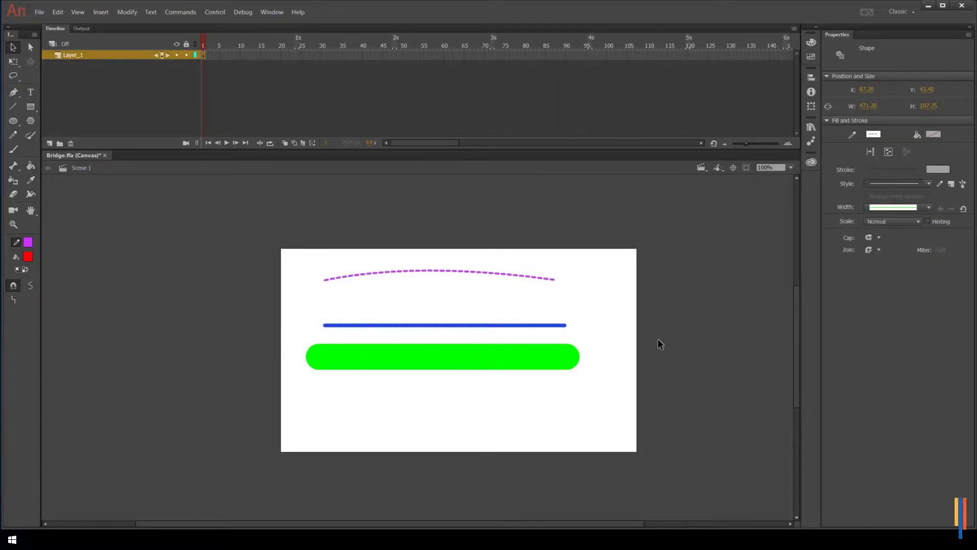
key(Delete)
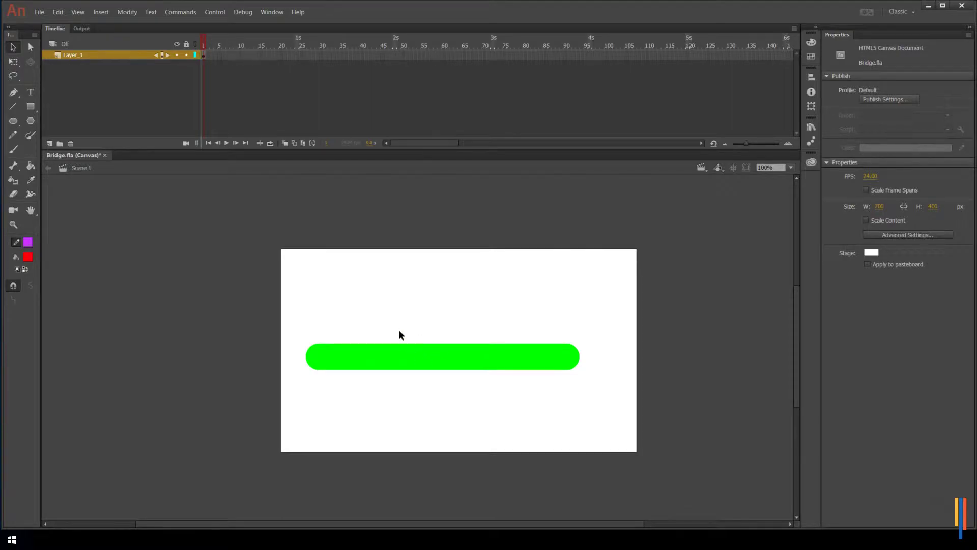
Try the width profile with both ends pointed on the remaining green line, and return it to uniform width.
click(437, 360)
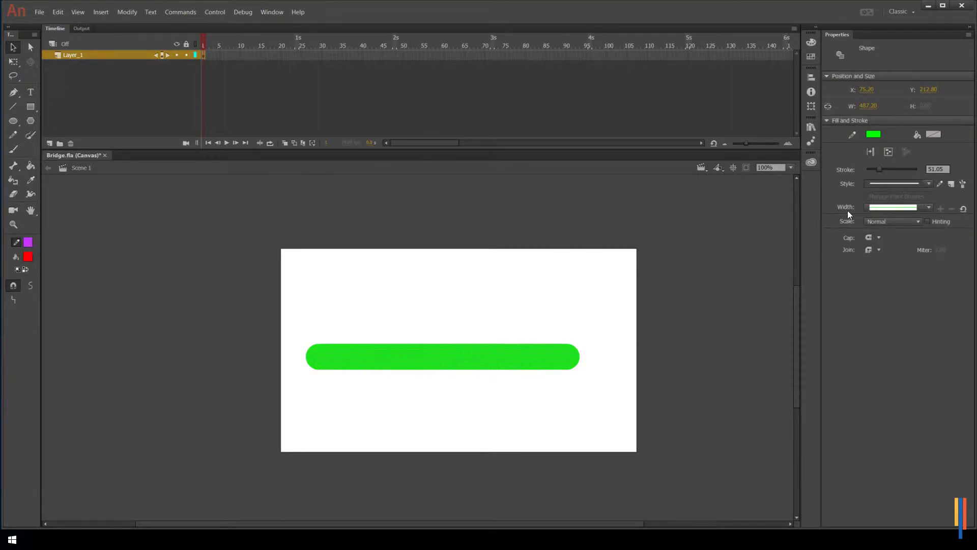
click(886, 208)
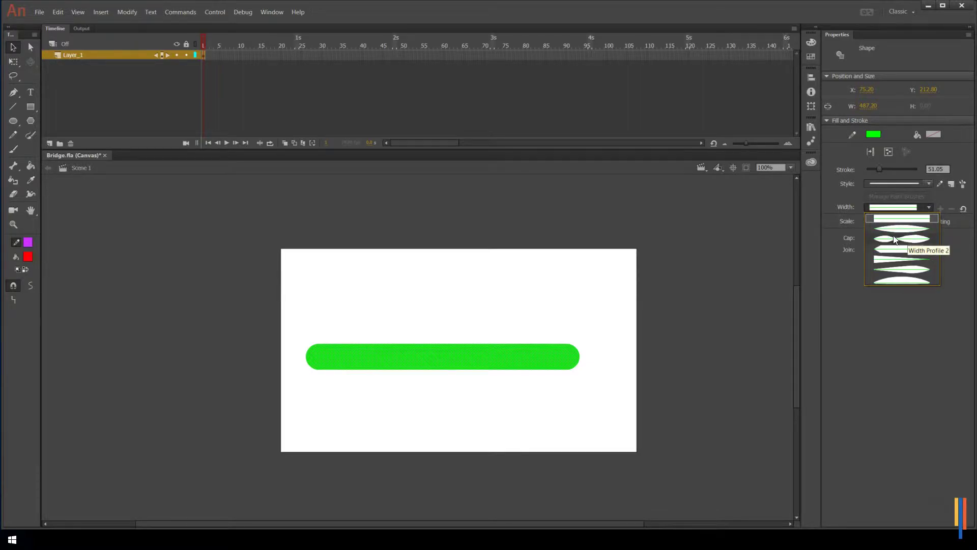
click(894, 228)
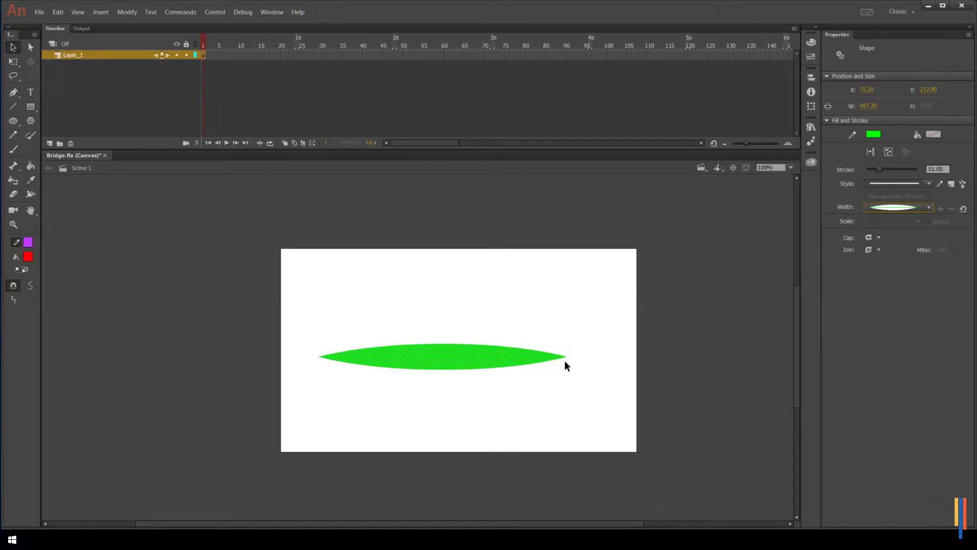
click(921, 207)
click(914, 218)
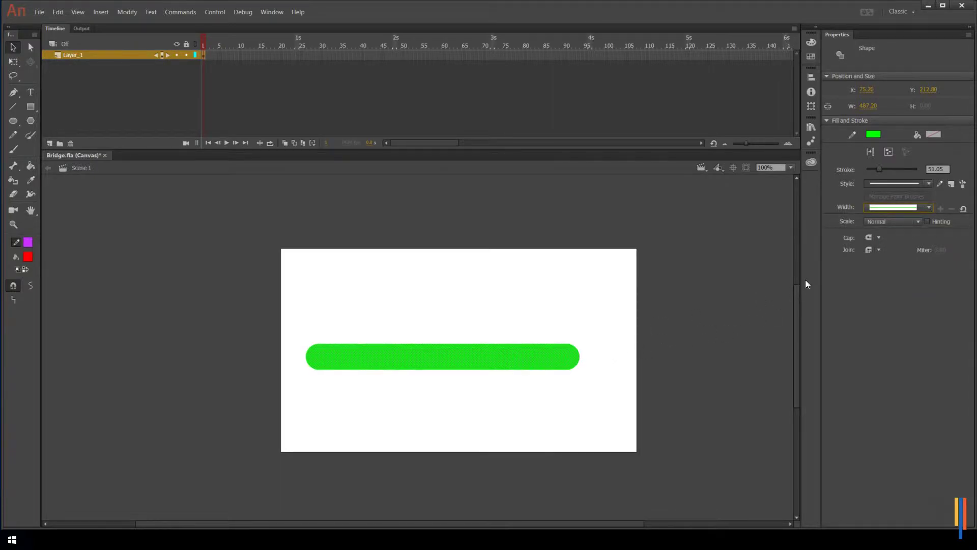
Set the green line's width profile to Uniform and its cap to none for flat ends.
click(930, 207)
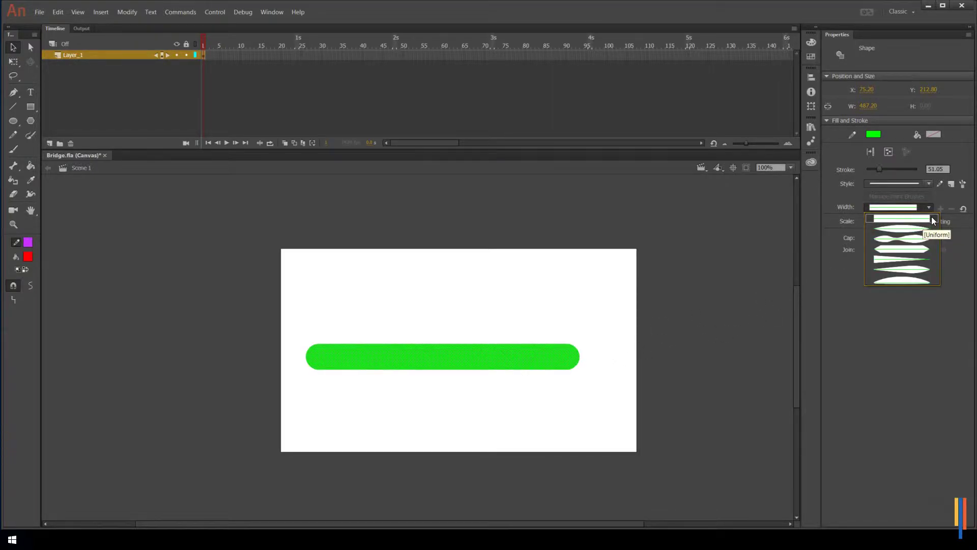
click(931, 220)
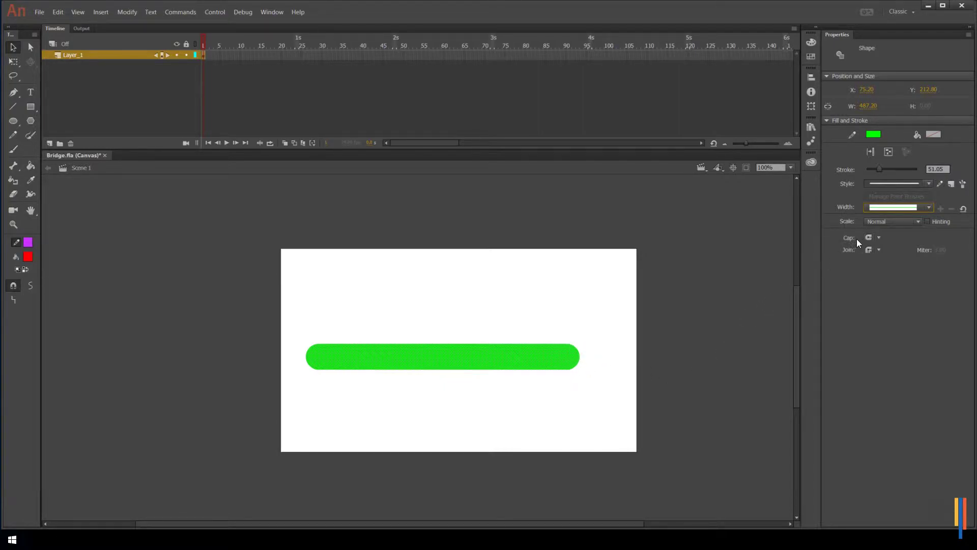
click(879, 238)
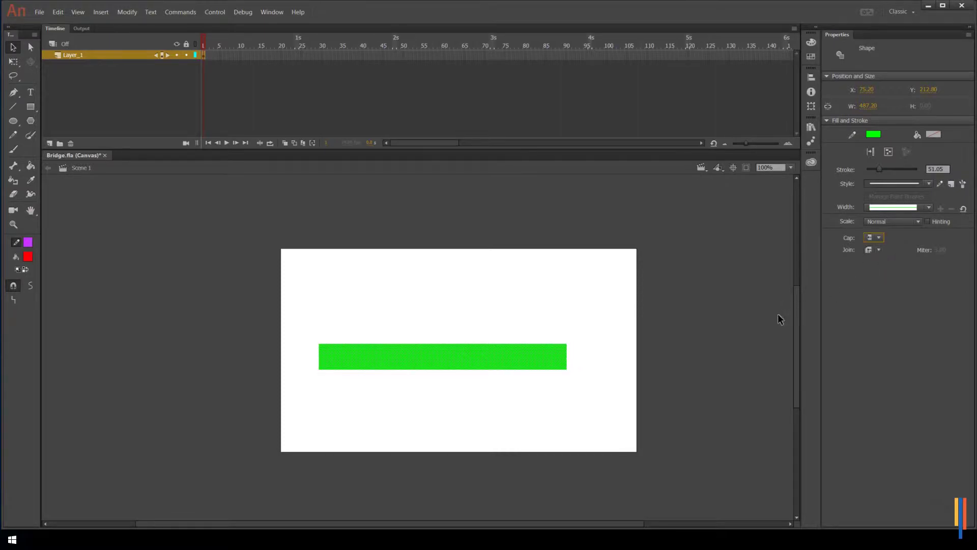
Try Width Profile 2 on the flat-ended green line and restore its uniform width.
click(928, 208)
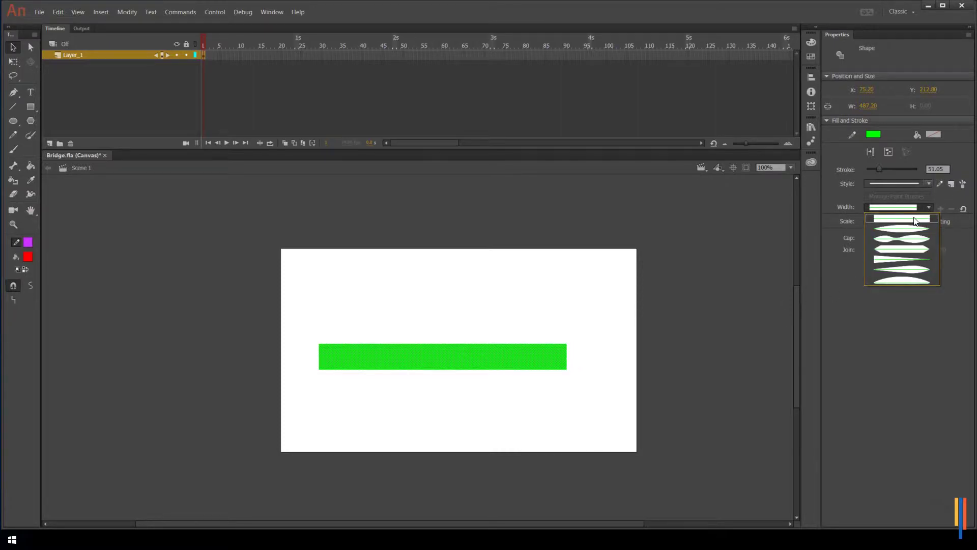
click(913, 238)
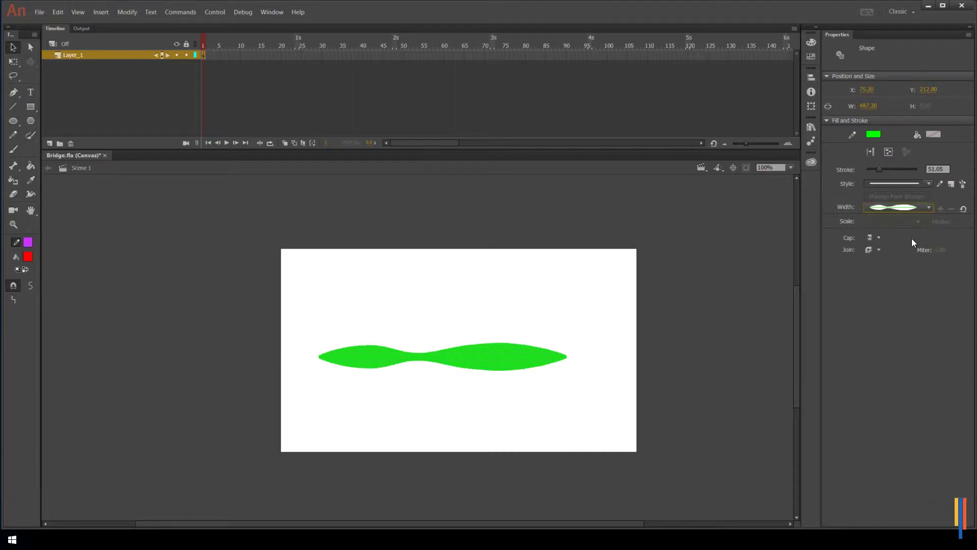
click(928, 208)
click(920, 216)
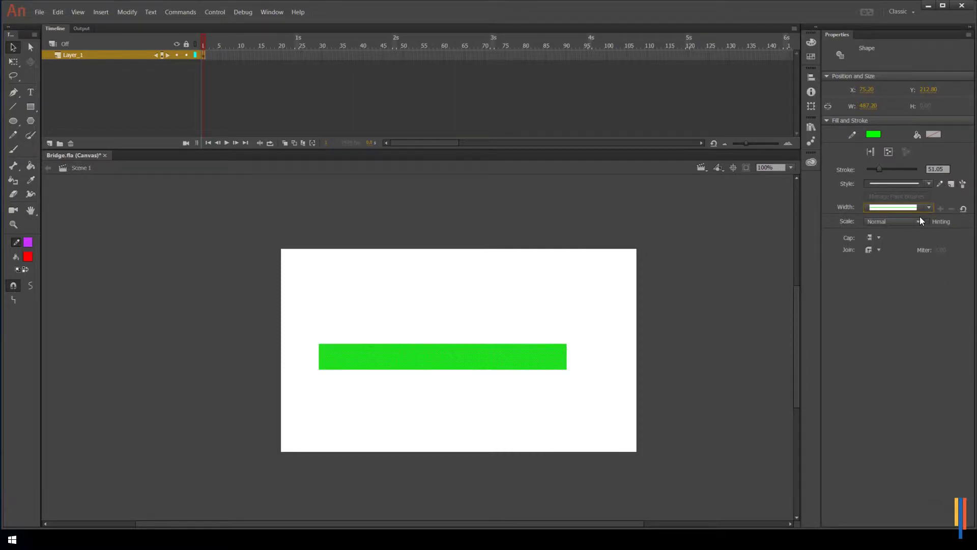
Apply the width profile with a long taper at the start and a bulge near the end to the green line.
click(924, 209)
click(909, 269)
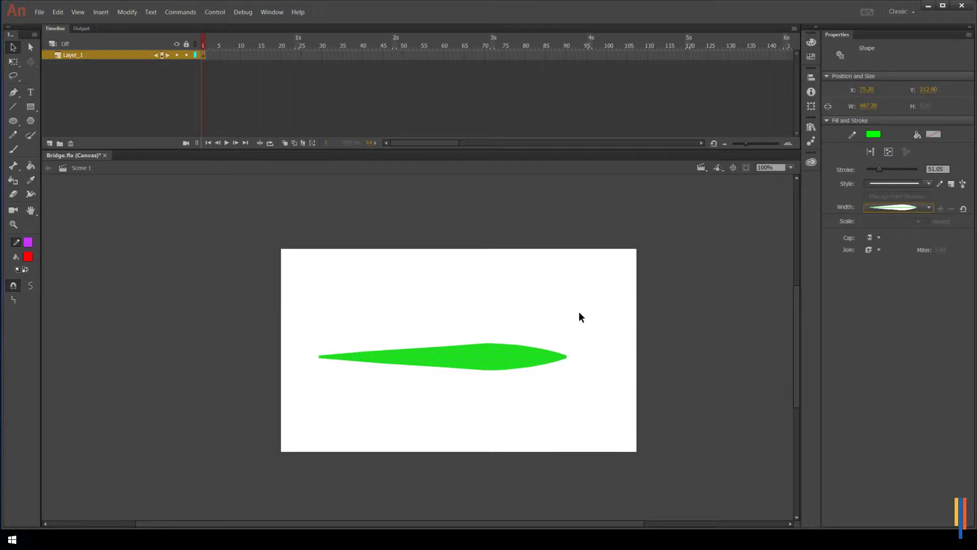
Draw a dashed purple line and a shorter solid purple line above the green shape with the Line tool, both with 0.10 stroke.
click(18, 109)
drag(312, 281, 548, 278)
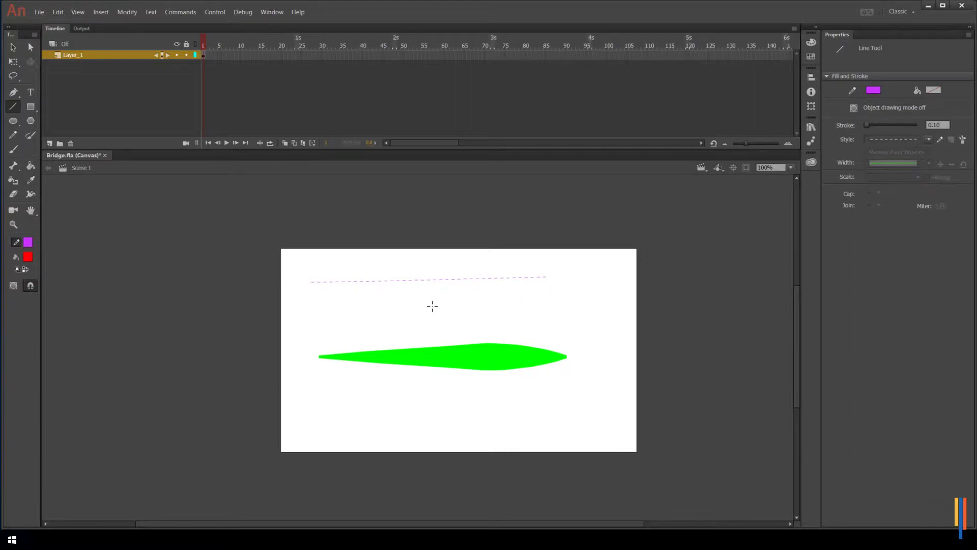
click(929, 138)
click(910, 172)
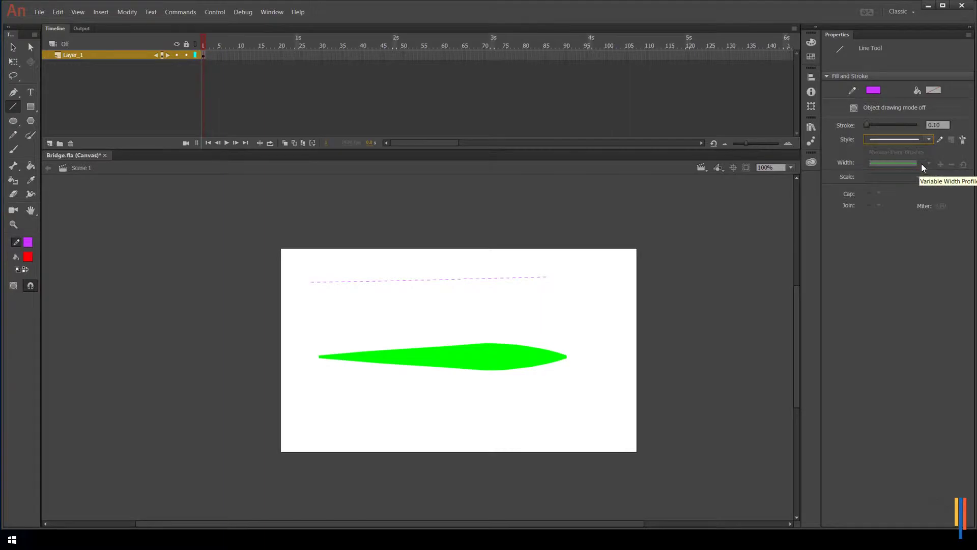
drag(372, 306, 514, 302)
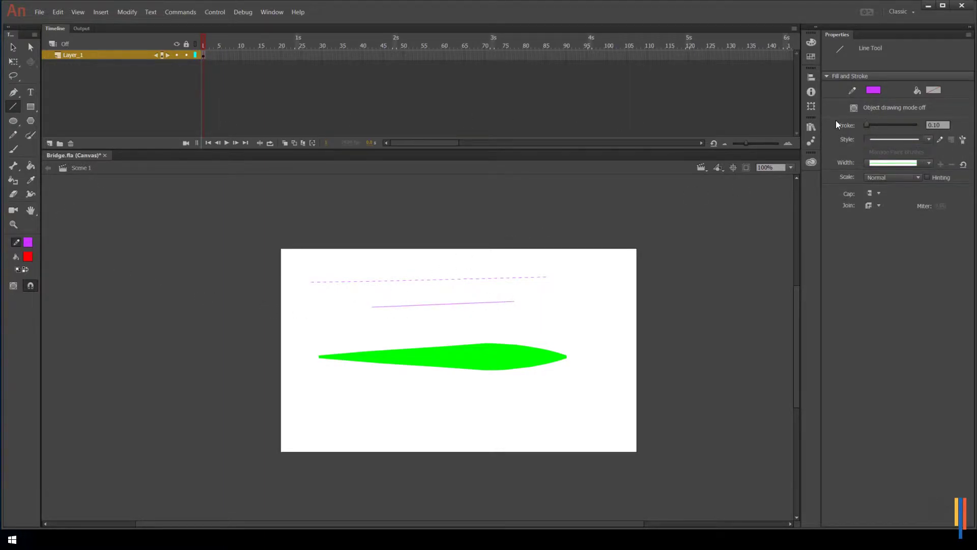
Draw two long purple lines above and below the green shape with 64.70 stroke and the symmetrical lens-shaped width profile.
drag(866, 124, 883, 125)
click(927, 163)
click(903, 184)
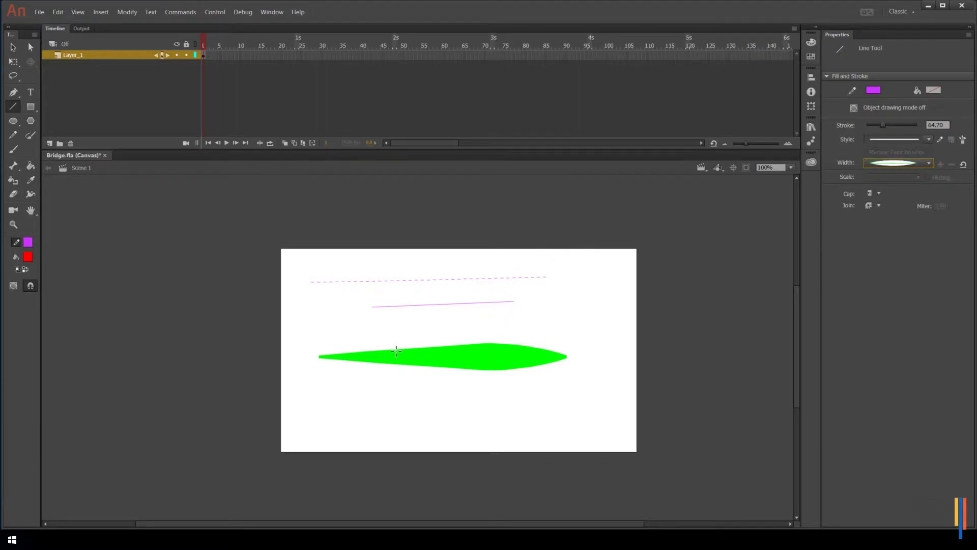
mouse_move(344, 316)
mouse_down()
mouse_move(547, 299)
mouse_move(625, 304)
mouse_move(626, 317)
mouse_up()
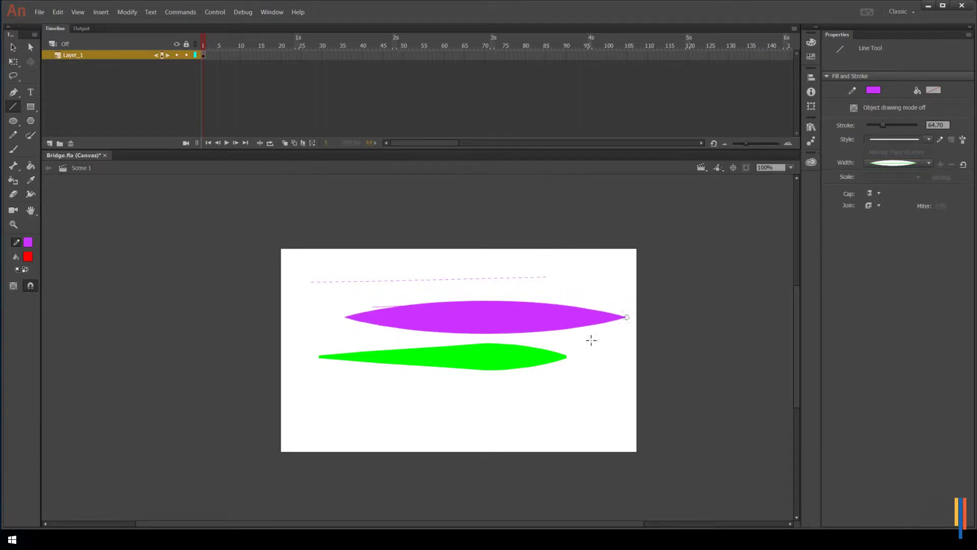
mouse_move(330, 429)
mouse_down()
mouse_move(543, 408)
mouse_move(603, 421)
mouse_up()
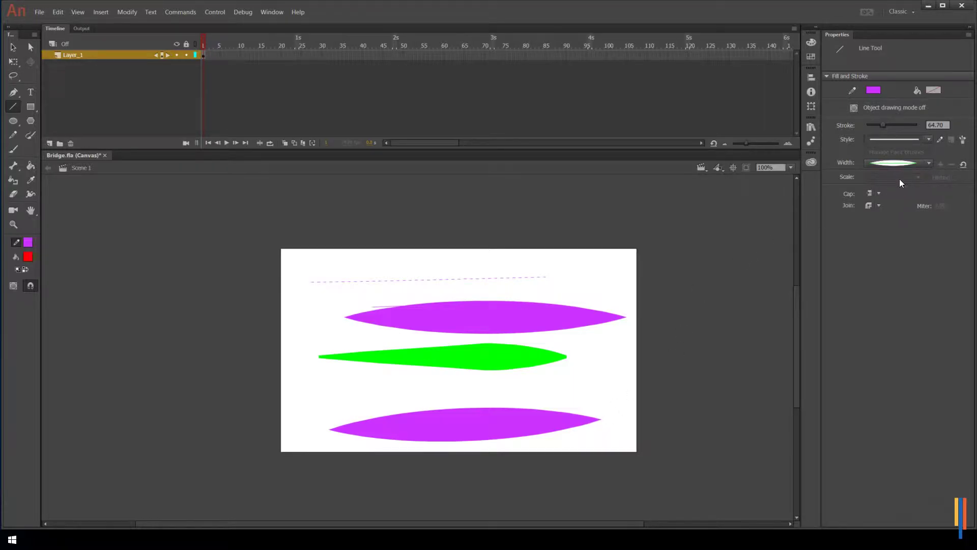
Set the Line tool's cap to round and delete all the artwork on the stage.
click(878, 194)
click(13, 47)
drag(219, 216, 653, 466)
key(Delete)
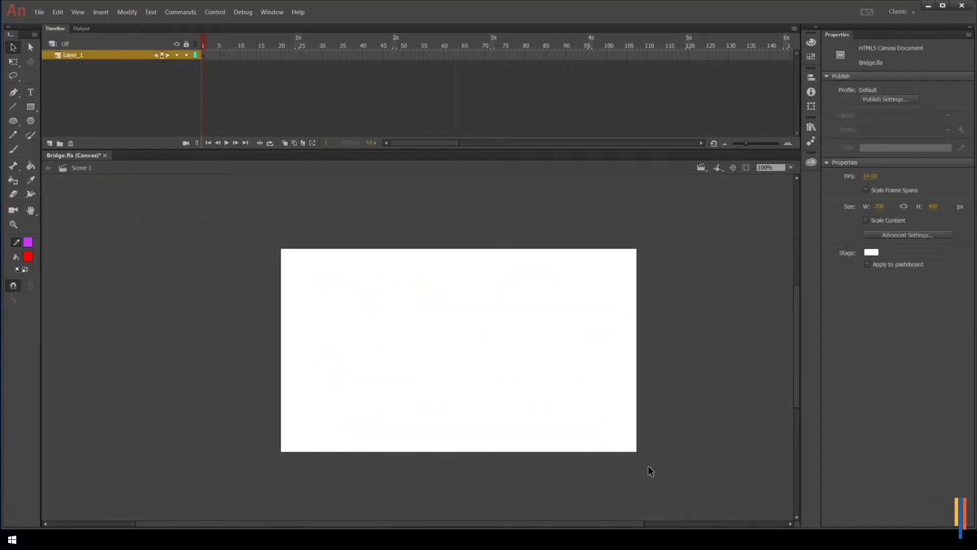
Draw a horizontal purple line about 434 px wide across the middle of the stage and give it the uniform width profile.
click(14, 107)
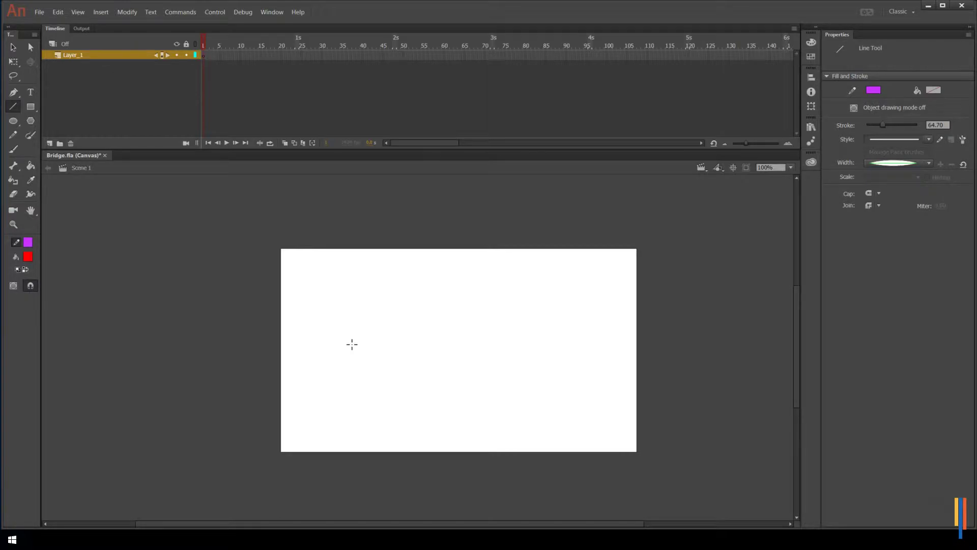
drag(344, 351, 564, 353)
click(922, 164)
click(906, 176)
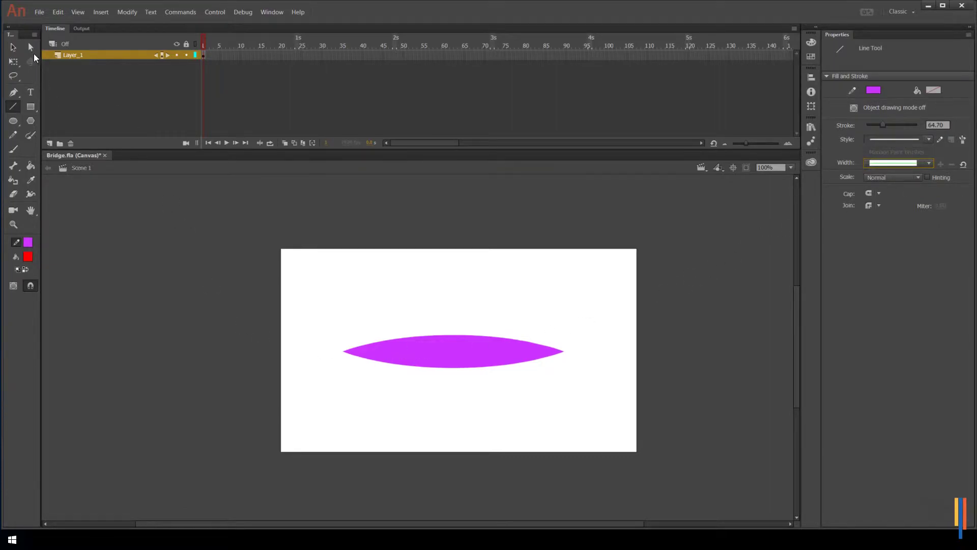
click(13, 47)
click(427, 350)
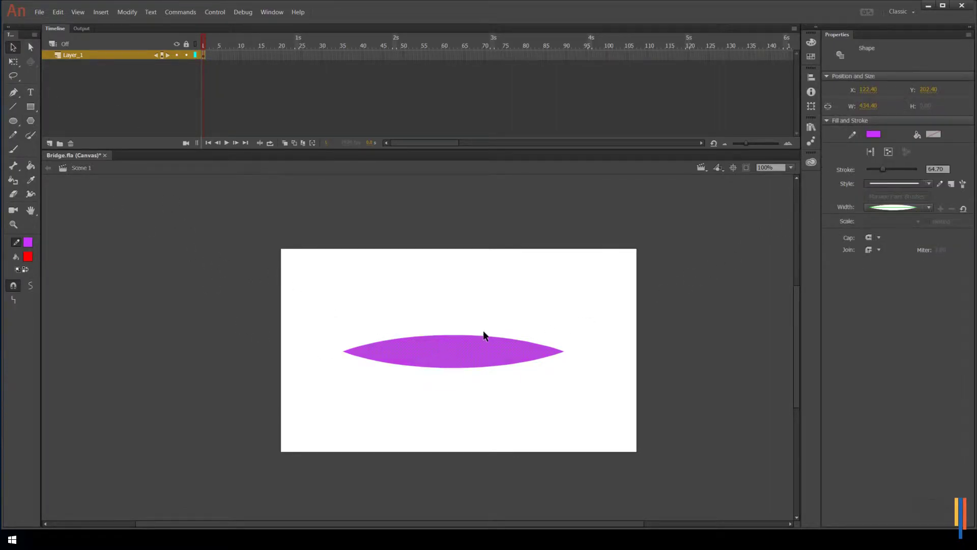
click(926, 209)
click(914, 218)
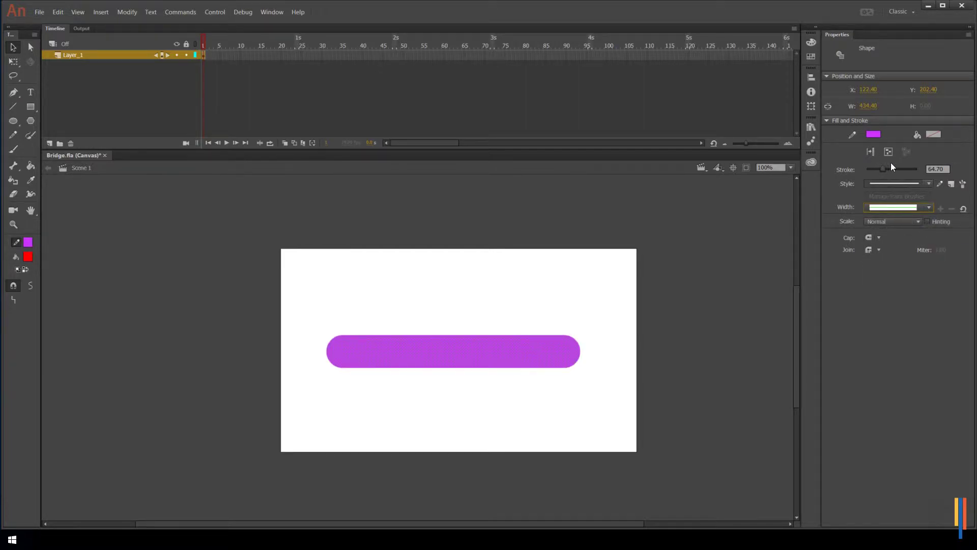
Set the horizontal line's stroke to 38.85 and draw a near-vertical purple line crossing it left of its centre.
drag(881, 169, 877, 170)
click(496, 311)
click(490, 348)
click(486, 322)
click(460, 351)
click(432, 307)
click(14, 106)
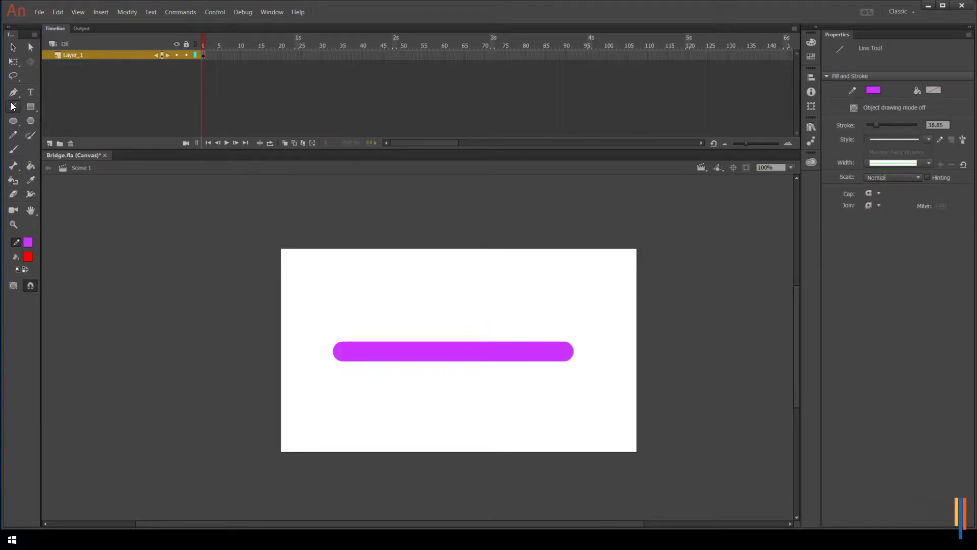
mouse_move(432, 271)
mouse_down()
mouse_move(453, 426)
mouse_move(412, 438)
mouse_move(427, 416)
mouse_up()
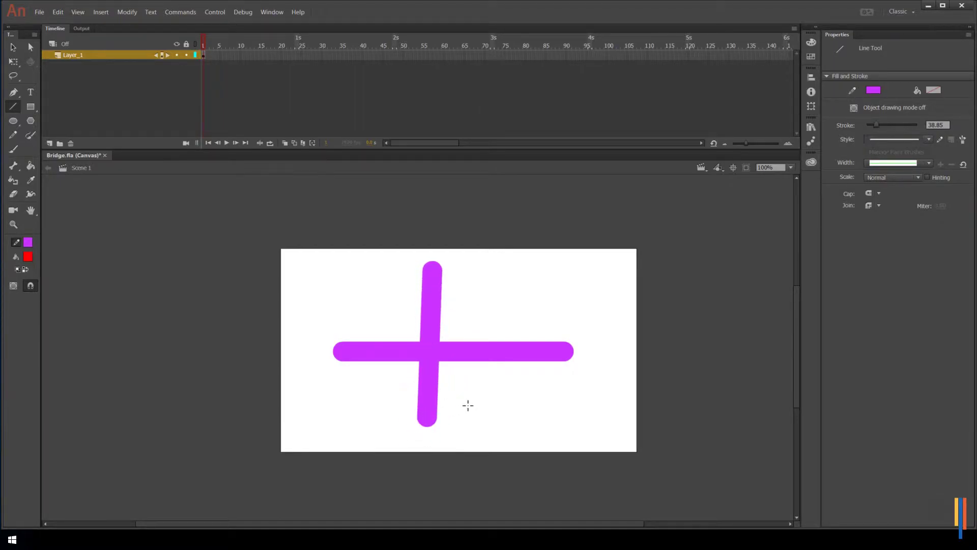
Move the lower, right and left segments of the crossing purple lines away from their intersection.
click(13, 47)
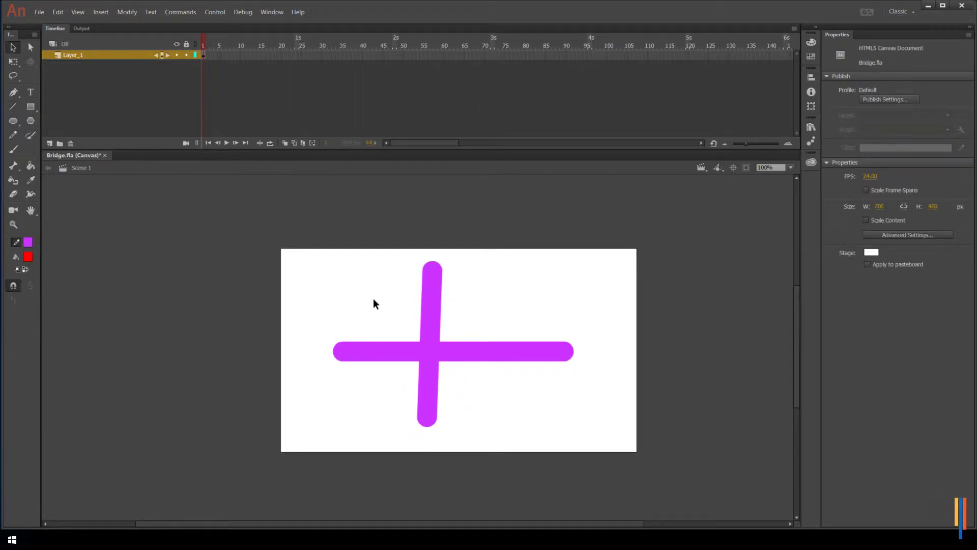
click(427, 386)
drag(426, 391, 500, 439)
click(443, 363)
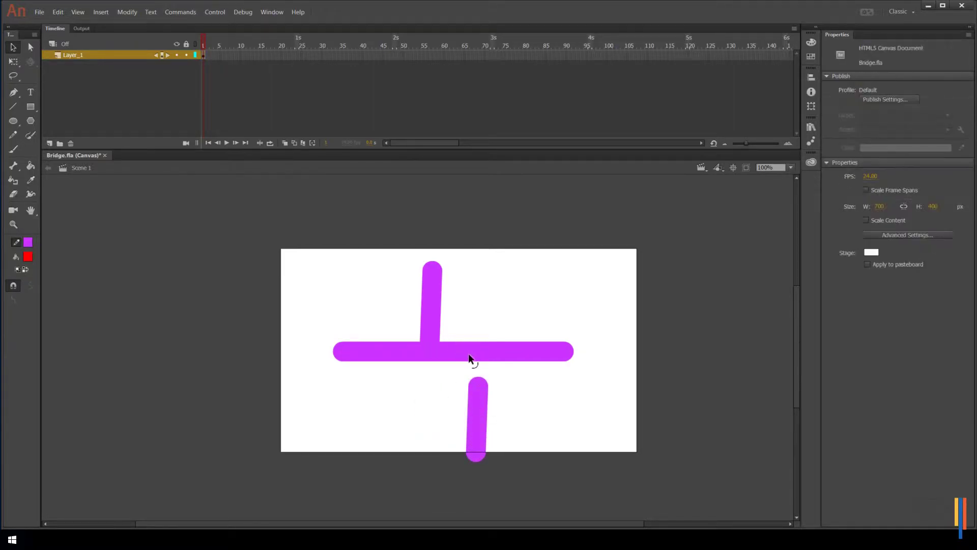
click(483, 352)
drag(484, 351, 538, 309)
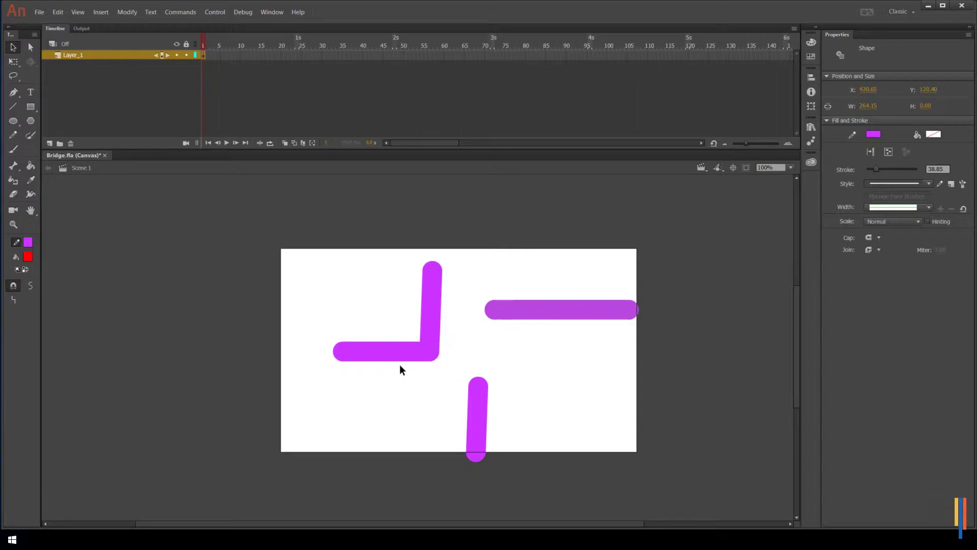
click(391, 352)
drag(390, 353, 368, 395)
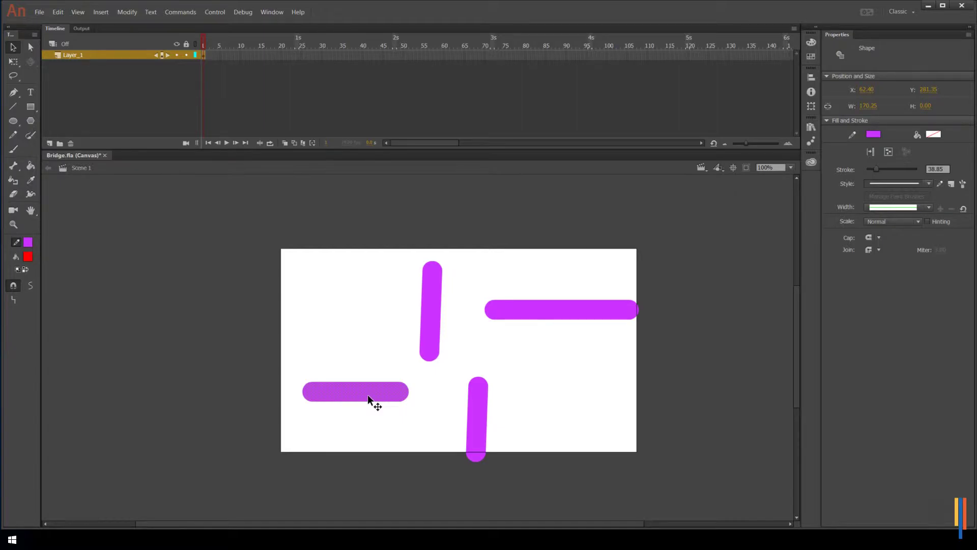
Undo the moves of the lower, right and left segments to restore the purple cross.
key(ctrl+z)
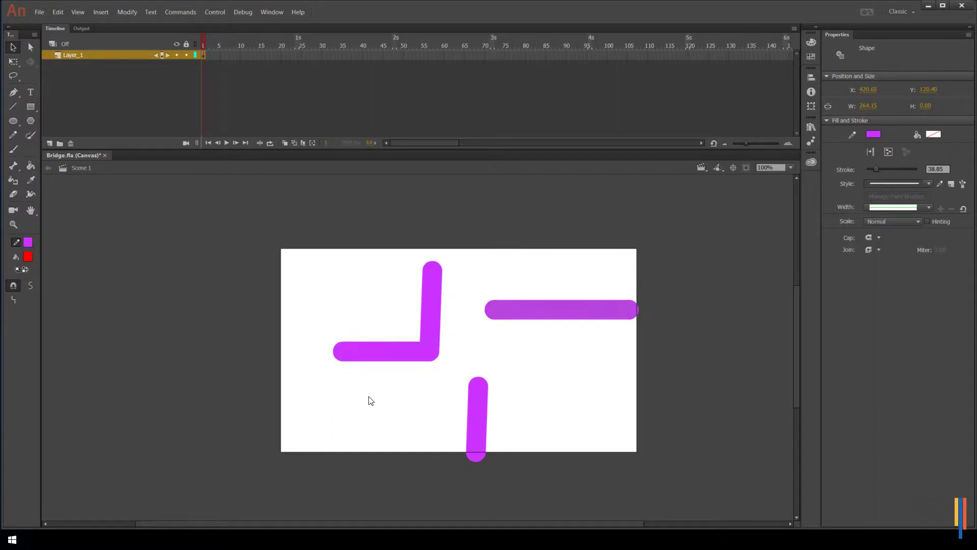
key(ctrl+z)
click(370, 399)
key(ctrl+z)
key(ctrl+z)
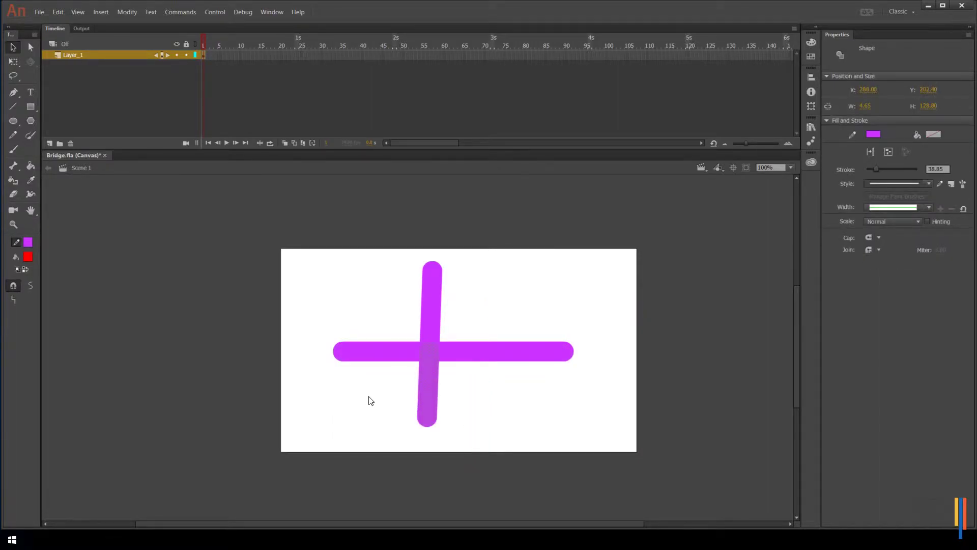
Select segments of the purple cross one at a time to examine how the lines divide at the intersection.
click(383, 331)
click(430, 384)
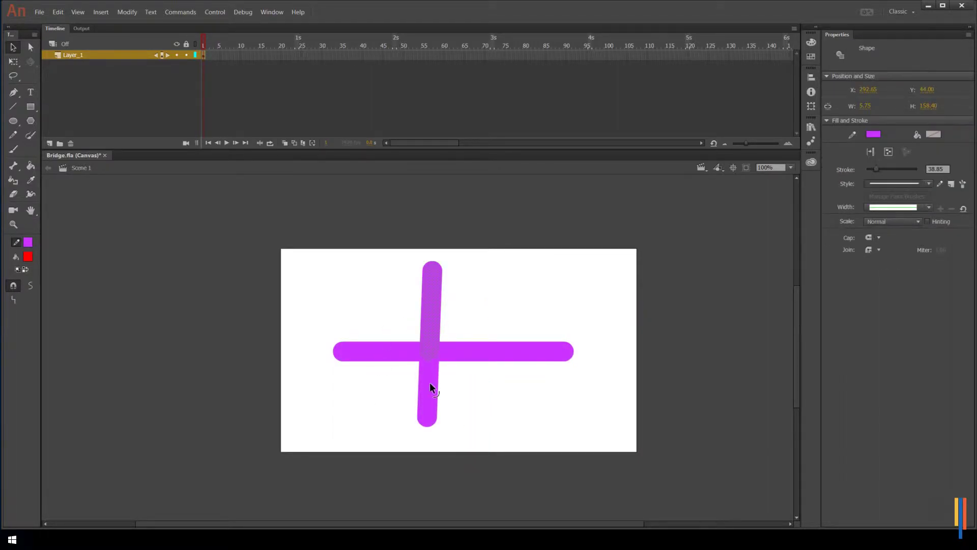
click(487, 350)
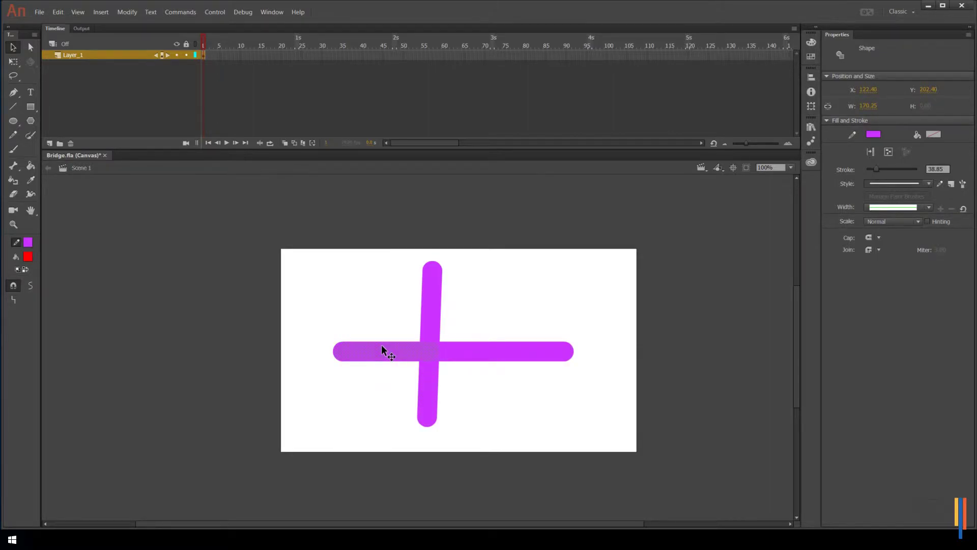
click(306, 302)
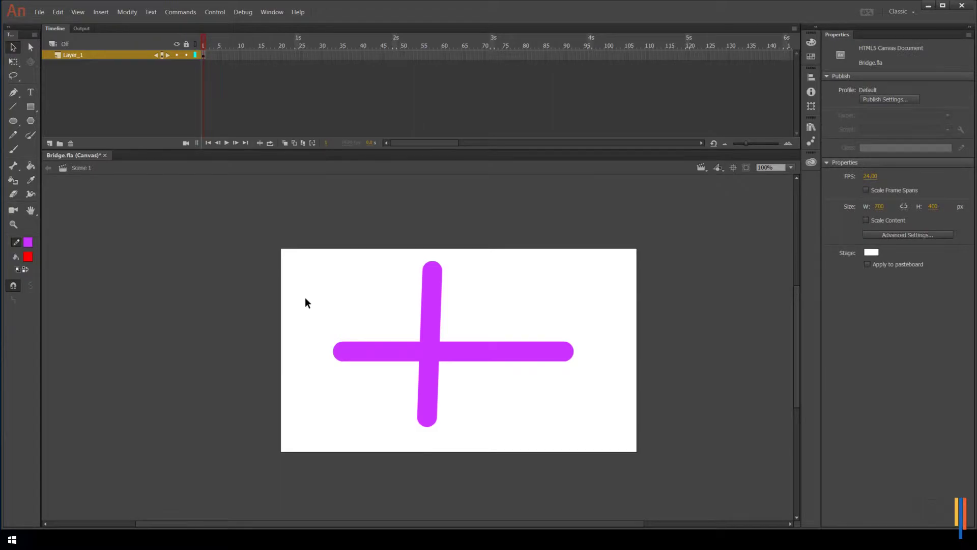
Move the whole horizontal line to the stage's lower edge and the whole vertical line right, partly above the stage.
click(387, 352)
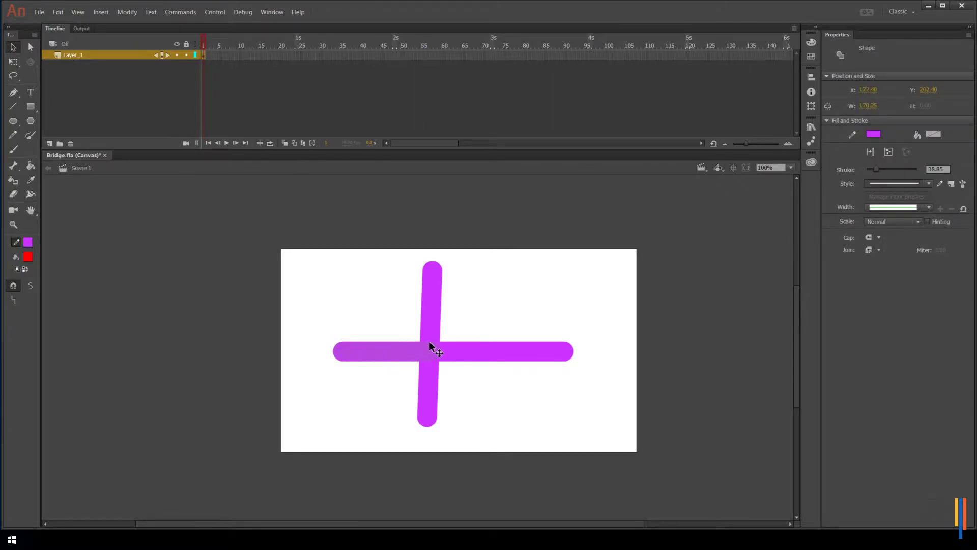
drag(455, 355, 481, 444)
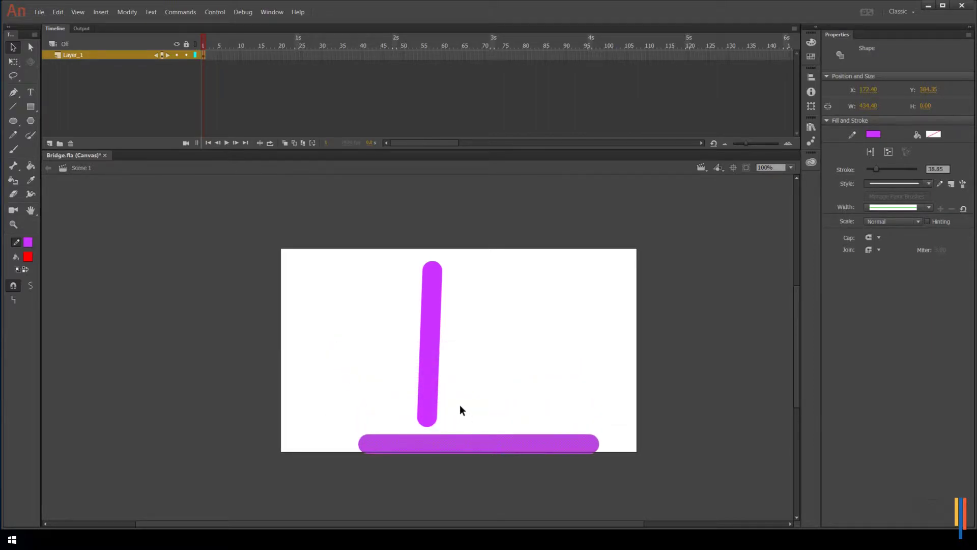
click(428, 401)
drag(426, 368, 522, 334)
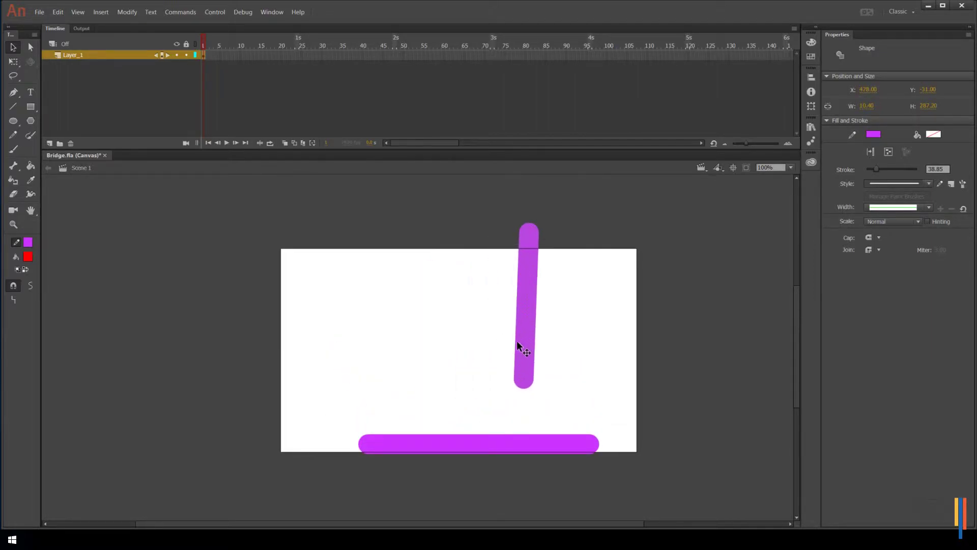
Move the horizontal line up across the vertical line and shift the vertical line's lower segment left beneath it.
click(450, 440)
mouse_move(451, 442)
mouse_down()
mouse_move(436, 426)
mouse_move(506, 316)
mouse_move(445, 364)
mouse_move(442, 357)
mouse_up()
click(504, 342)
click(526, 343)
click(499, 359)
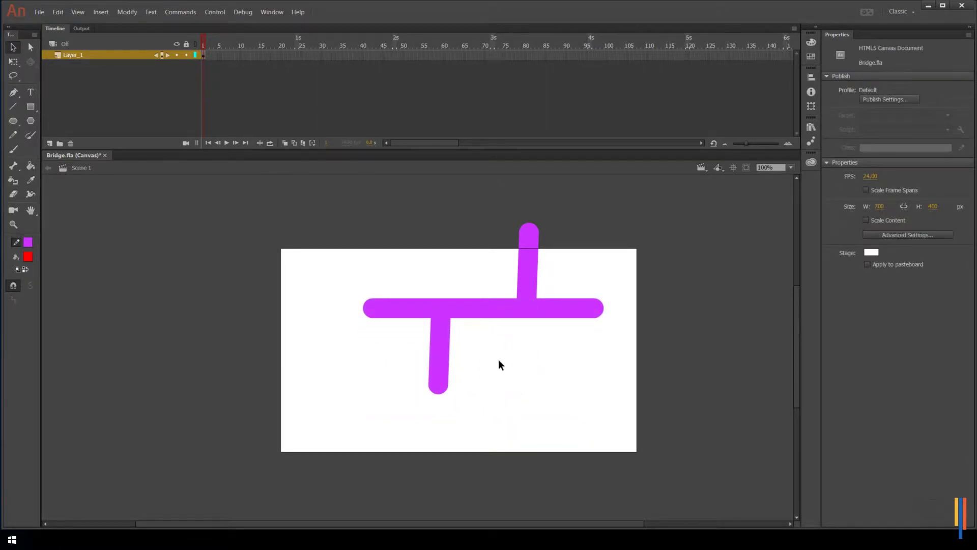
click(441, 362)
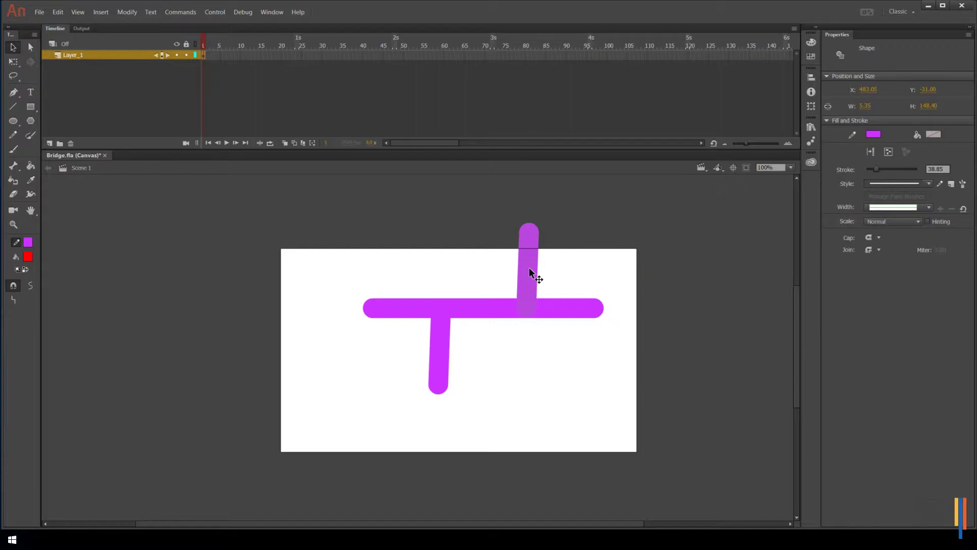
click(570, 366)
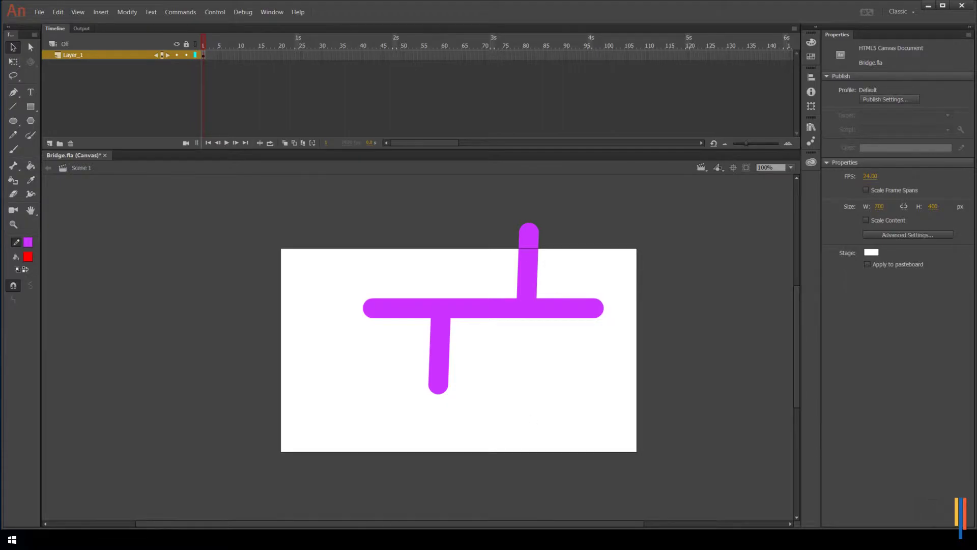
Switch to File Explorer, examine the Bridge reference image in the Assets Lesson 1 folder, and return to Adobe Animate.
mouse_move(112, 539)
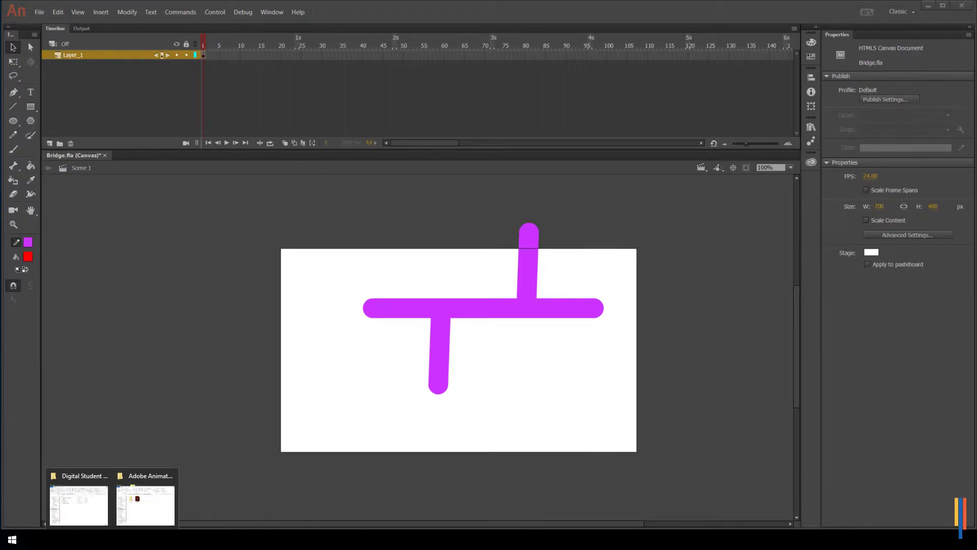
click(153, 509)
click(351, 266)
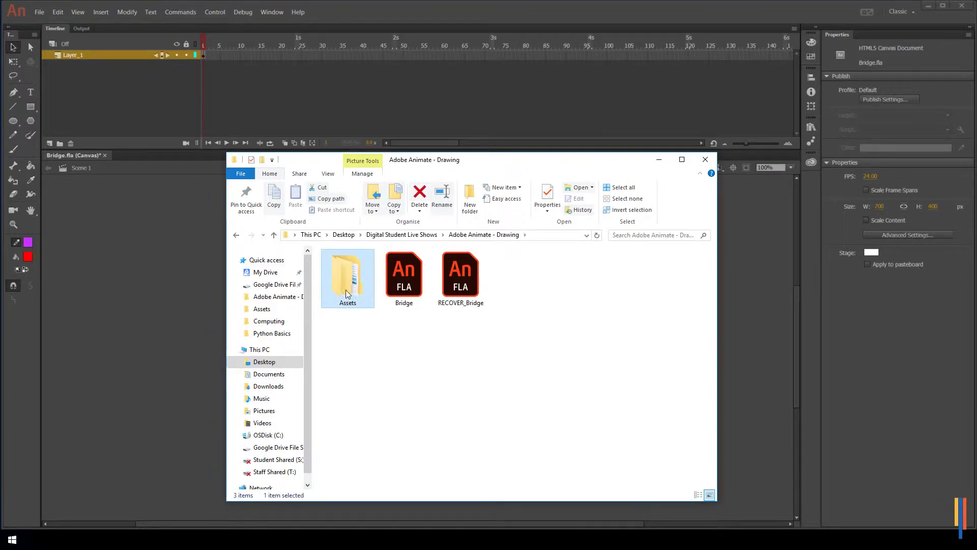
double_click(346, 289)
double_click(364, 294)
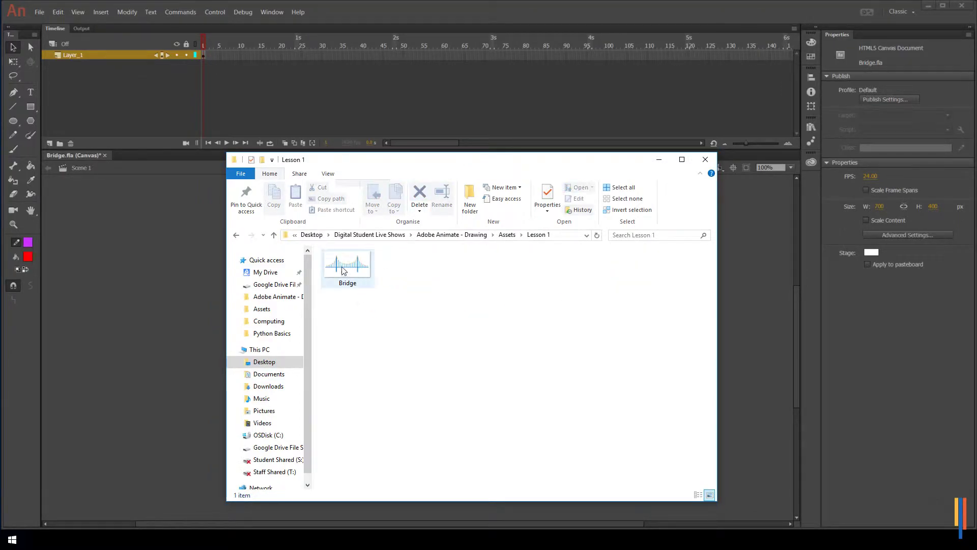
click(346, 270)
double_click(345, 270)
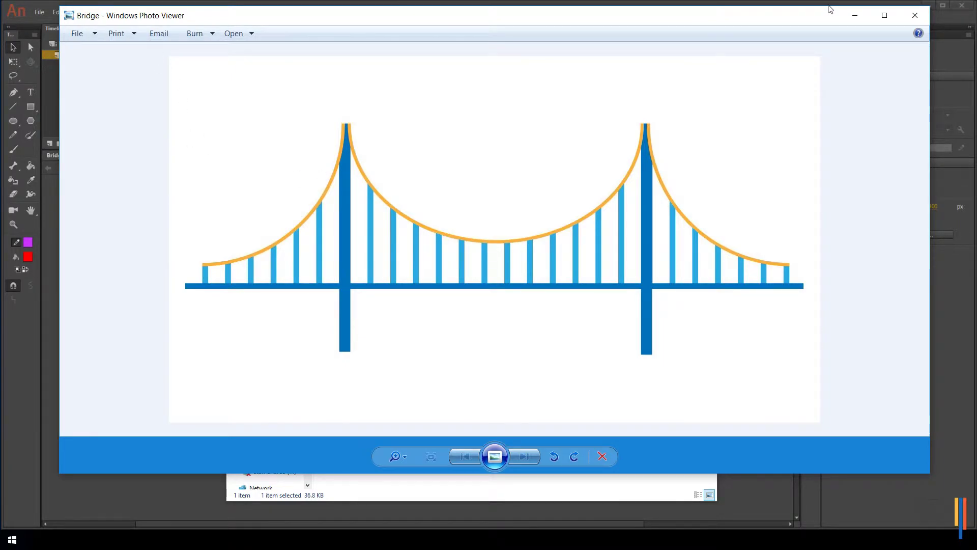
click(915, 16)
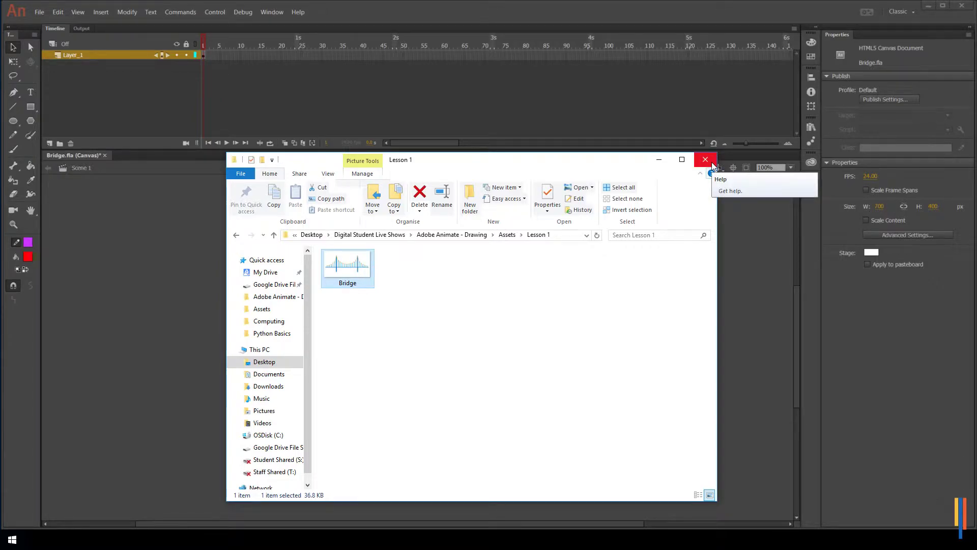
click(759, 254)
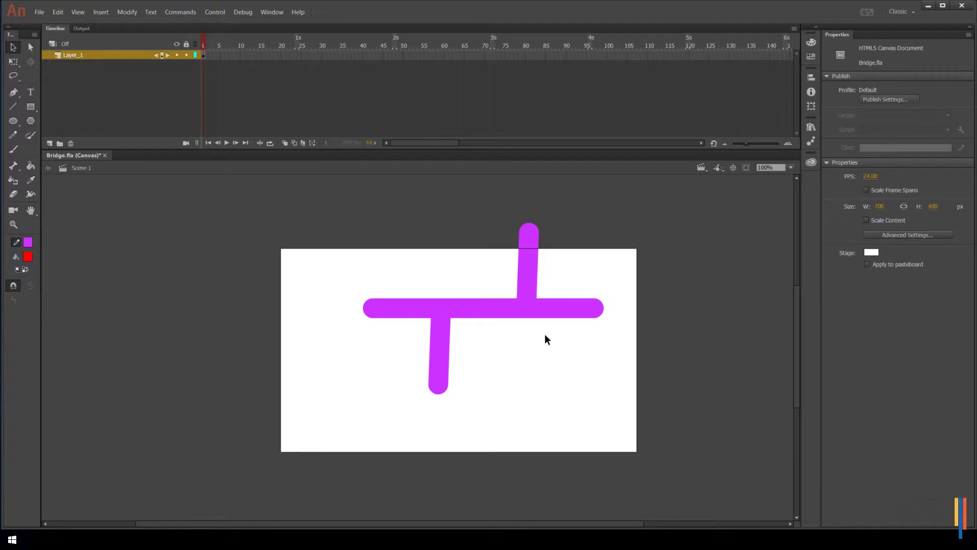
Delete the horizontal line's segments and the vertical segment above it, and select the remaining lower vertical segment.
click(509, 310)
key(Delete)
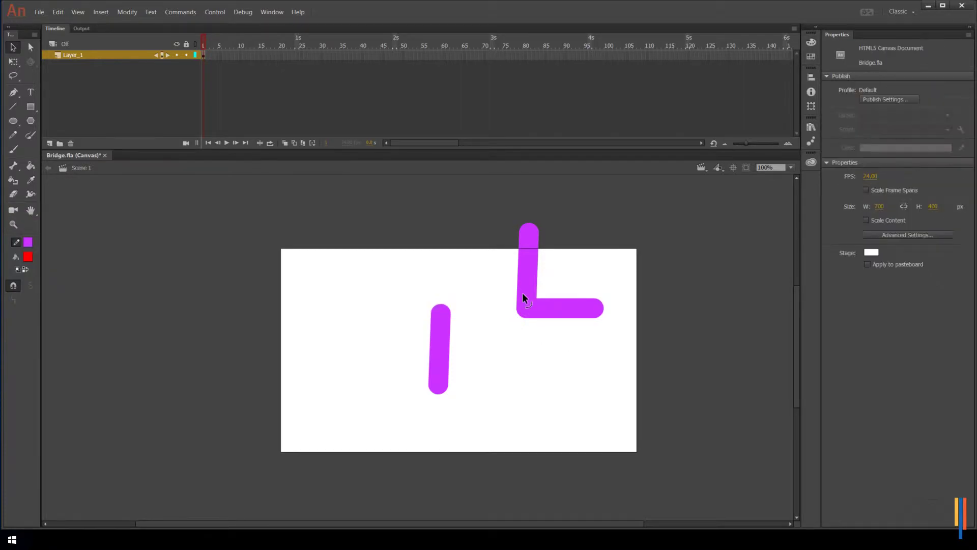
click(531, 268)
key(Delete)
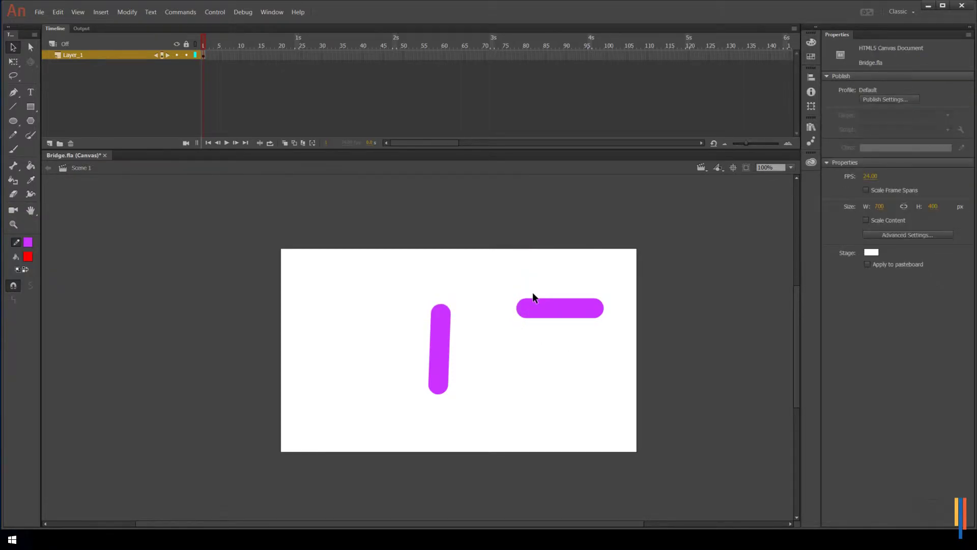
click(533, 305)
key(Delete)
click(446, 353)
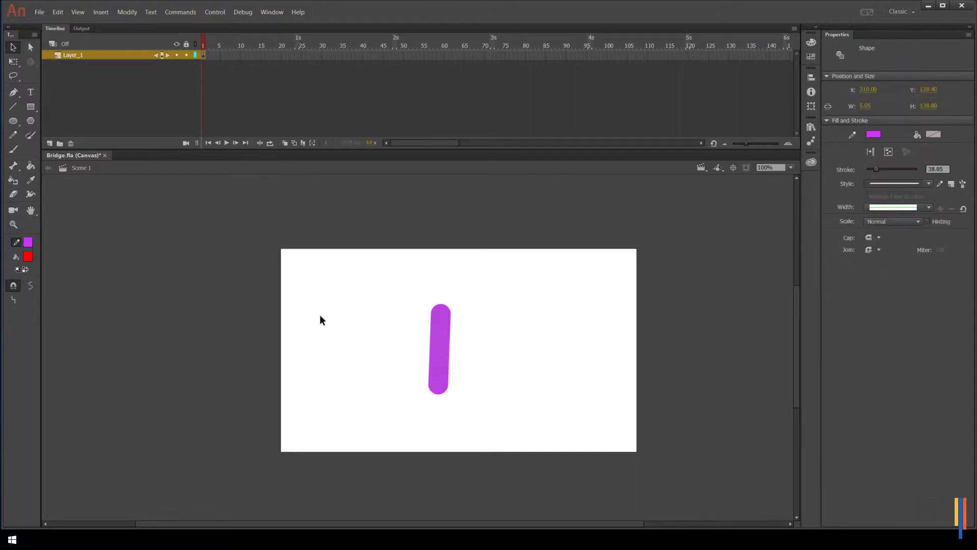
Set the Line tool's stroke colour to pure blue.
click(17, 105)
click(873, 91)
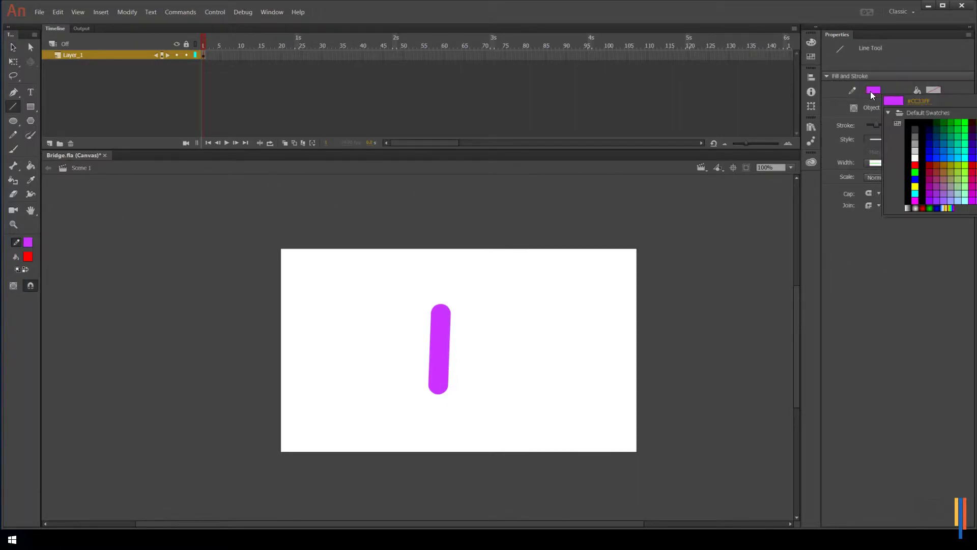
click(915, 179)
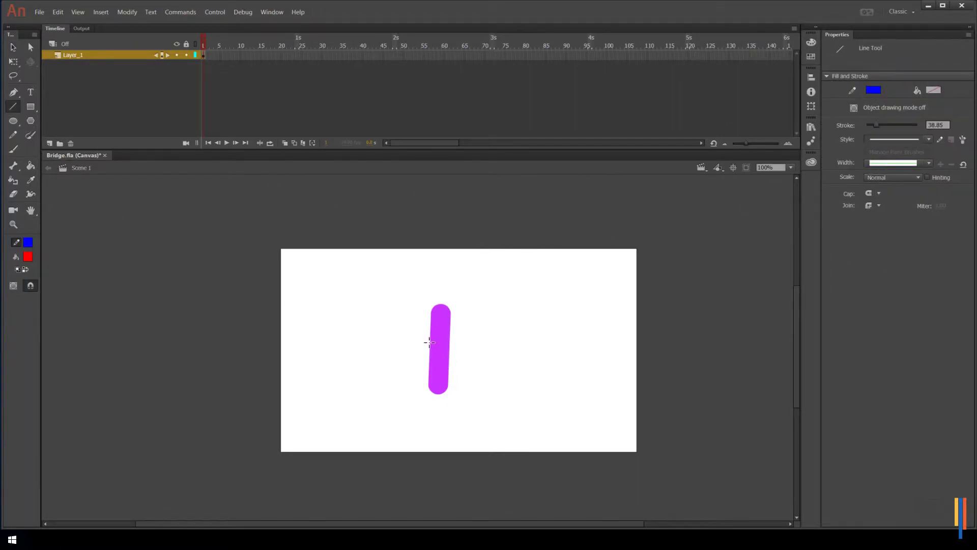
Delete the remaining purple vertical line so that the stage is empty.
click(13, 47)
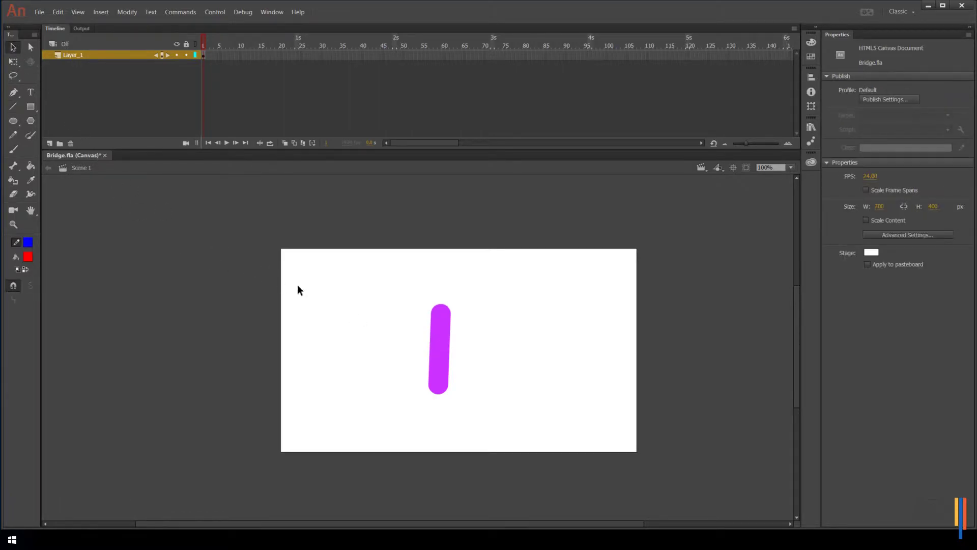
click(434, 338)
click(457, 343)
click(441, 352)
key(Delete)
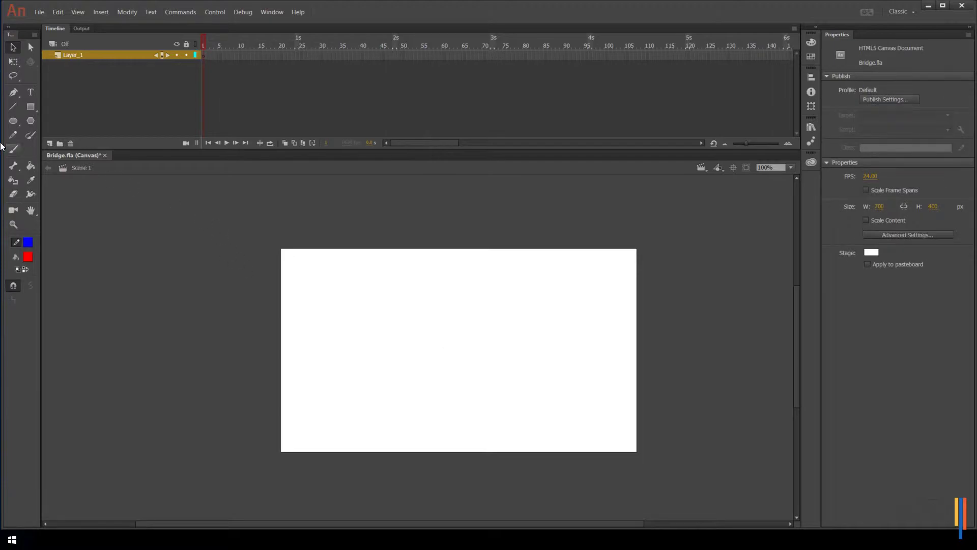
Draw a horizontal blue line about 440 px wide and two vertical lines about 230 px tall crossing it near its ends.
click(13, 106)
drag(343, 352, 568, 355)
drag(394, 299, 394, 415)
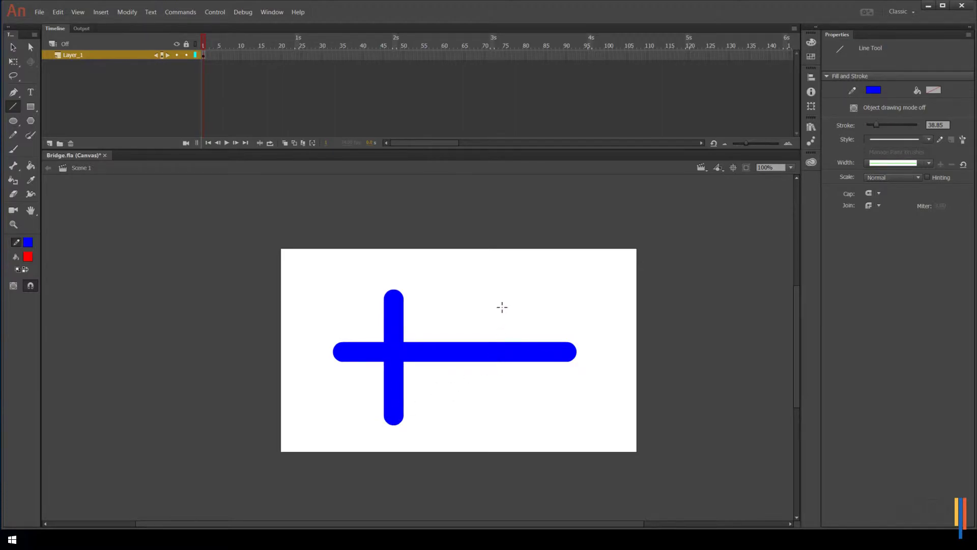
drag(512, 298, 513, 415)
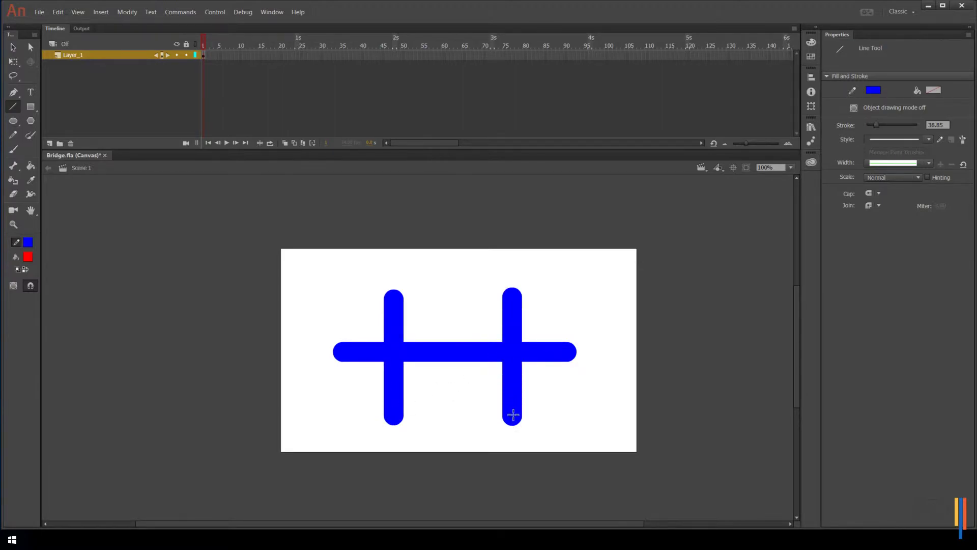
Select both segments of the left vertical line and set their stroke height to 15.
click(14, 47)
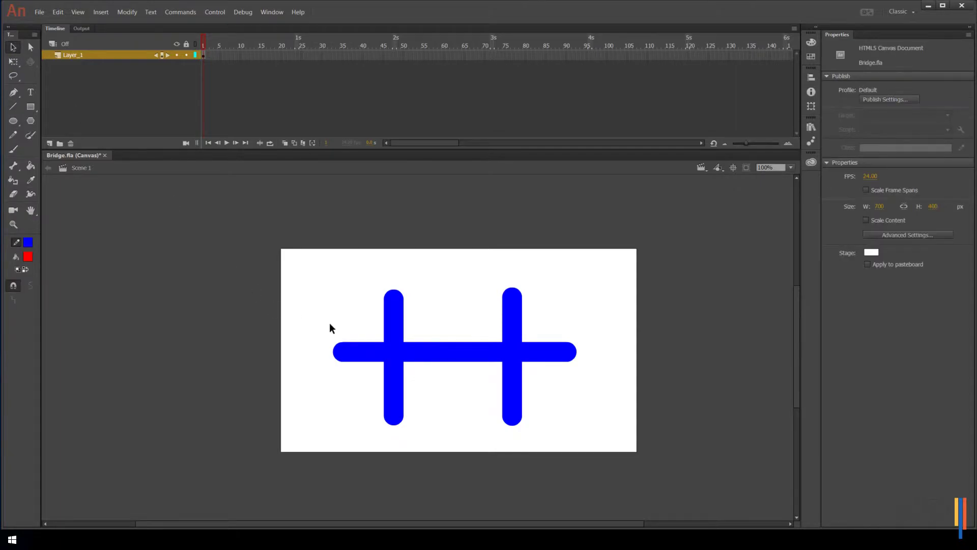
click(394, 320)
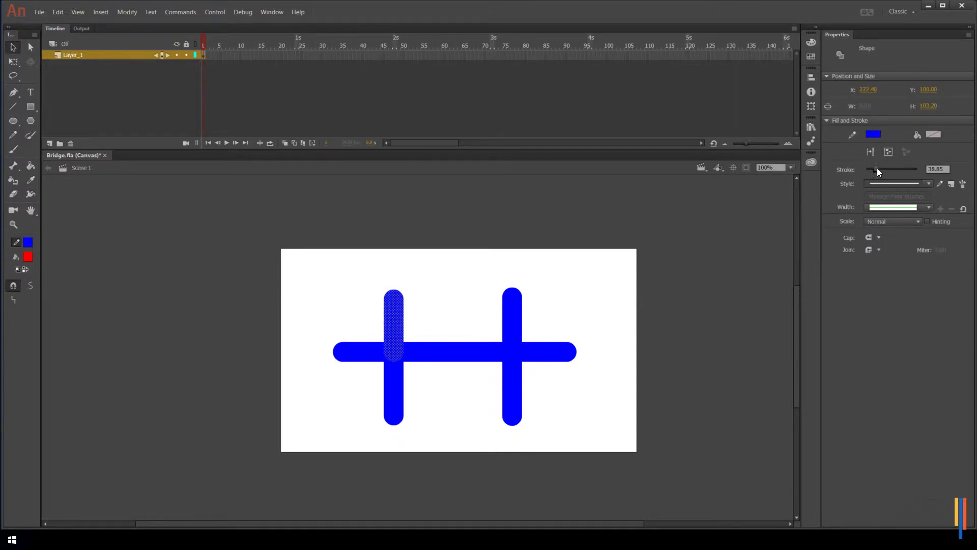
shift+click(388, 392)
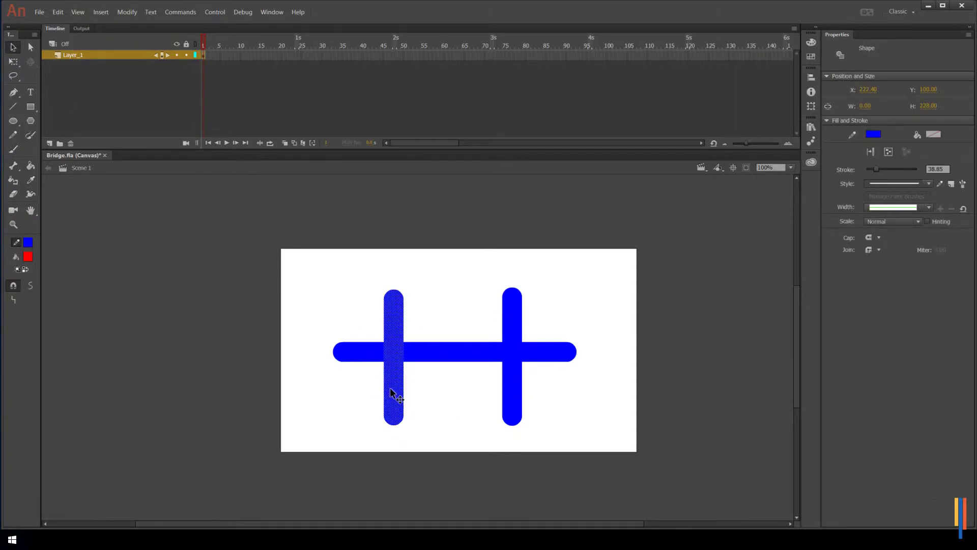
drag(876, 170, 871, 174)
click(935, 168)
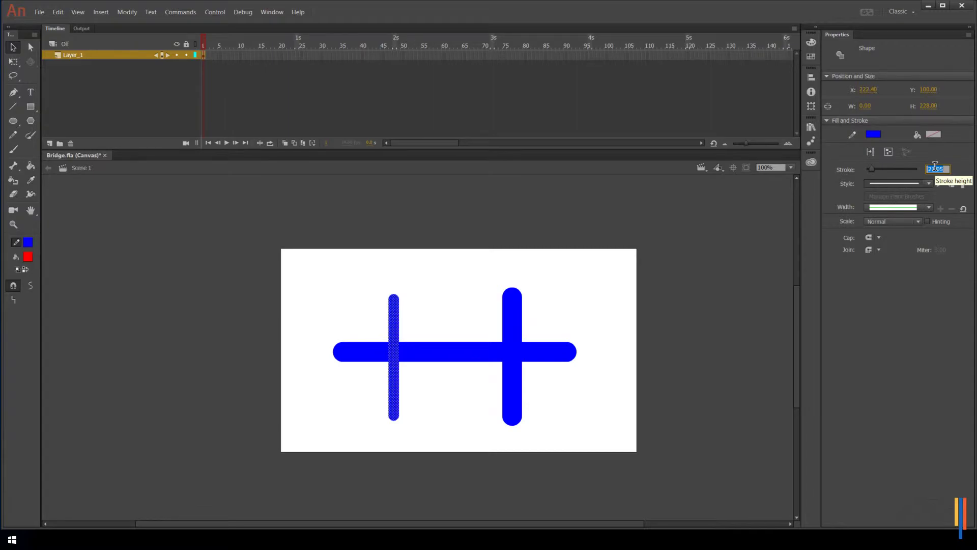
text(15)
key(Return)
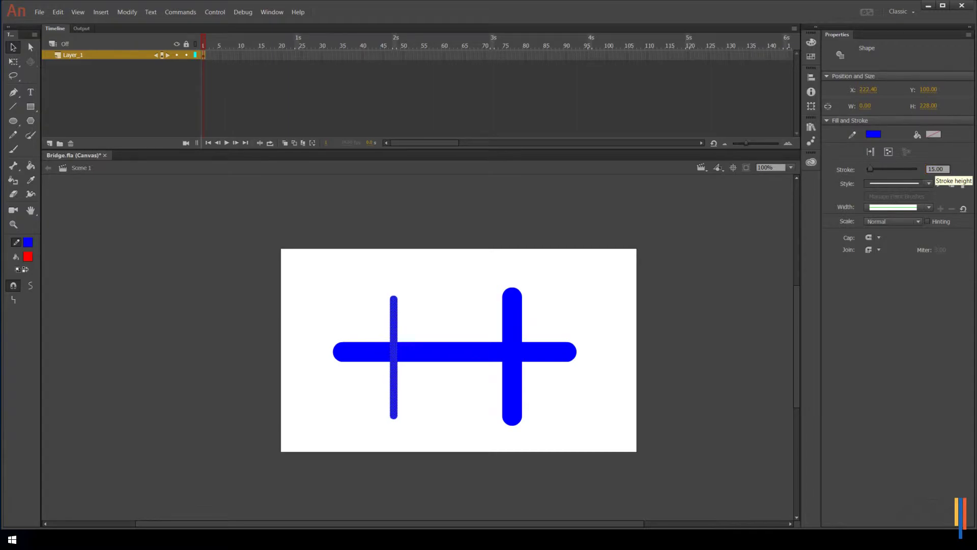
Select both segments of the right vertical line and set their stroke height to 15.
click(520, 340)
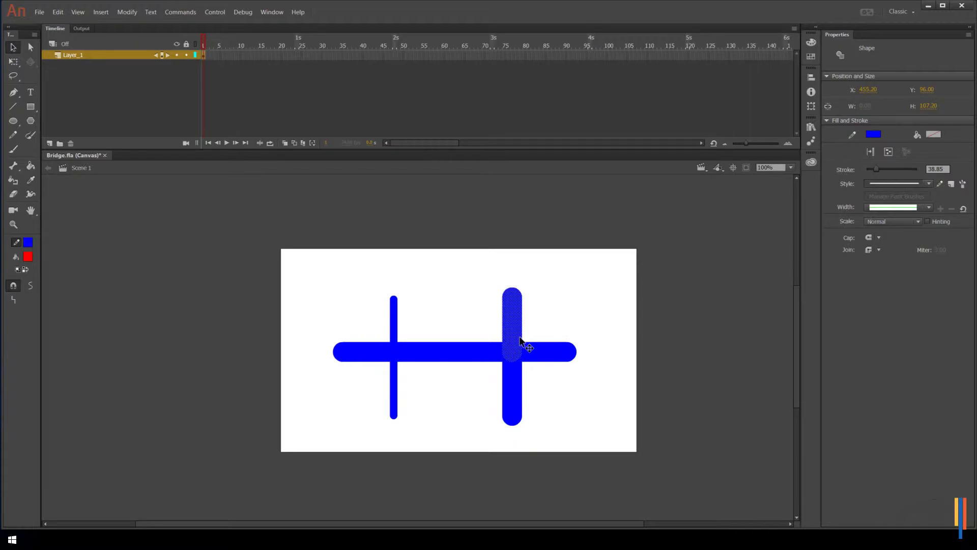
shift+click(517, 413)
click(939, 169)
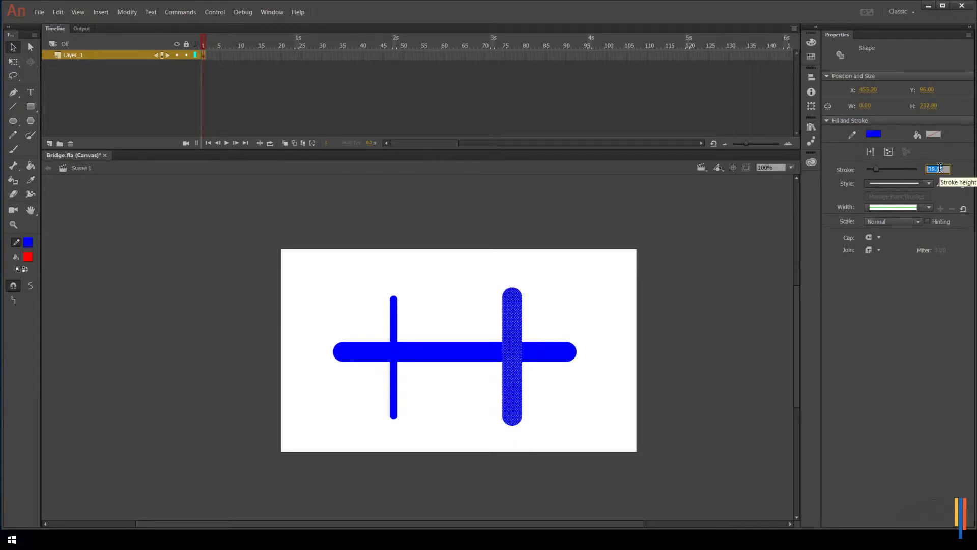
text(15)
key(Return)
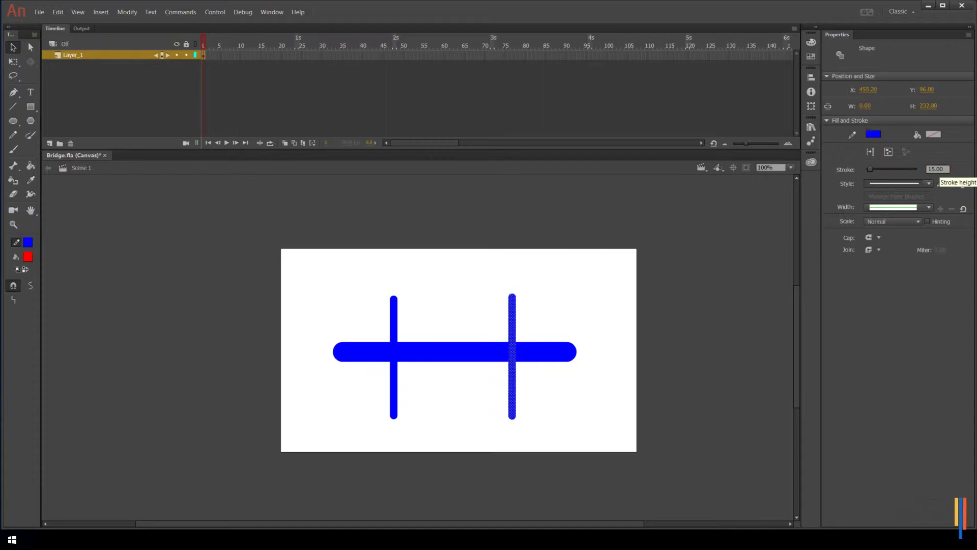
Draw a straight line joining the tops of the two vertical lines and bend its middle down into a sagging cable.
click(13, 106)
drag(394, 297, 512, 296)
click(14, 47)
drag(446, 301, 448, 337)
Select all segments of the horizontal deck line, set their stroke height to 20 and recolour them light blue.
click(448, 350)
shift+click(379, 357)
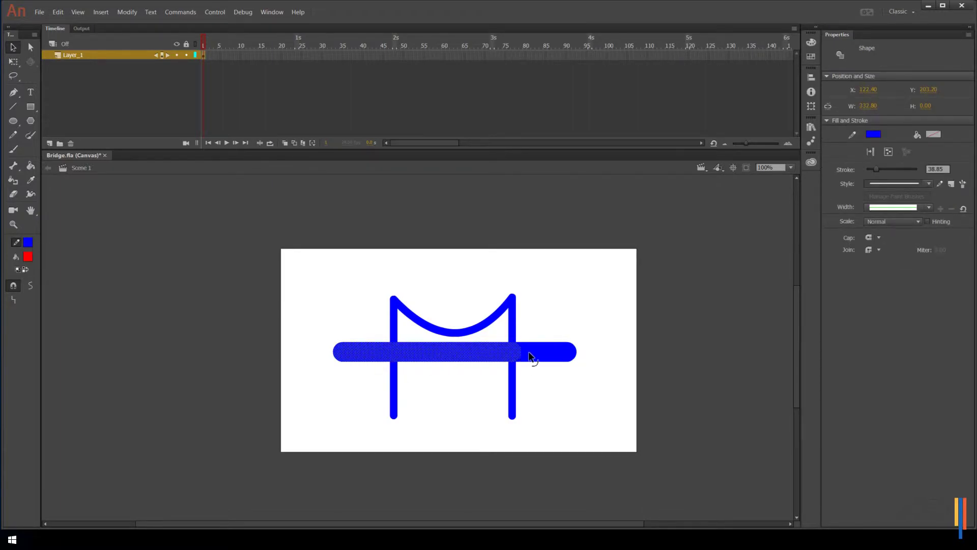
shift+click(540, 354)
click(937, 170)
text(20)
key(Return)
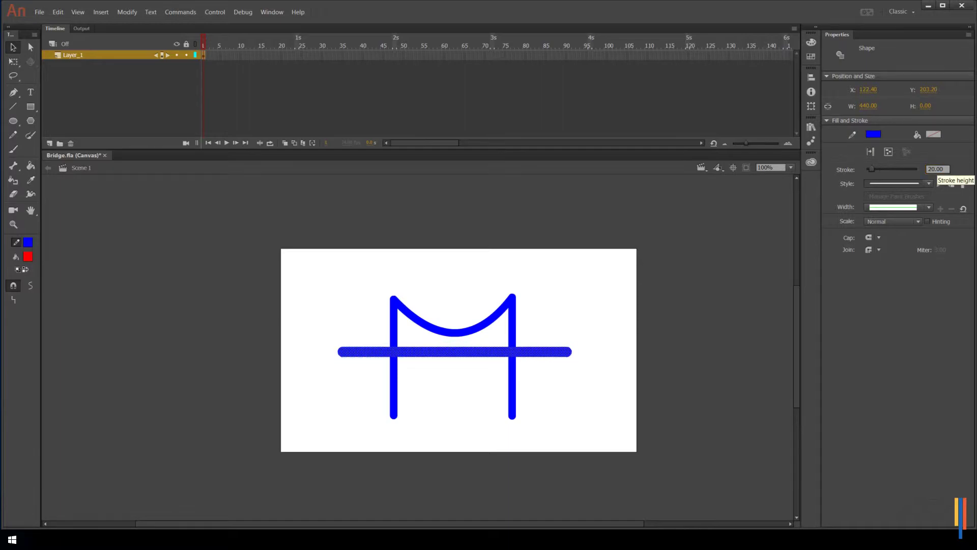
click(871, 135)
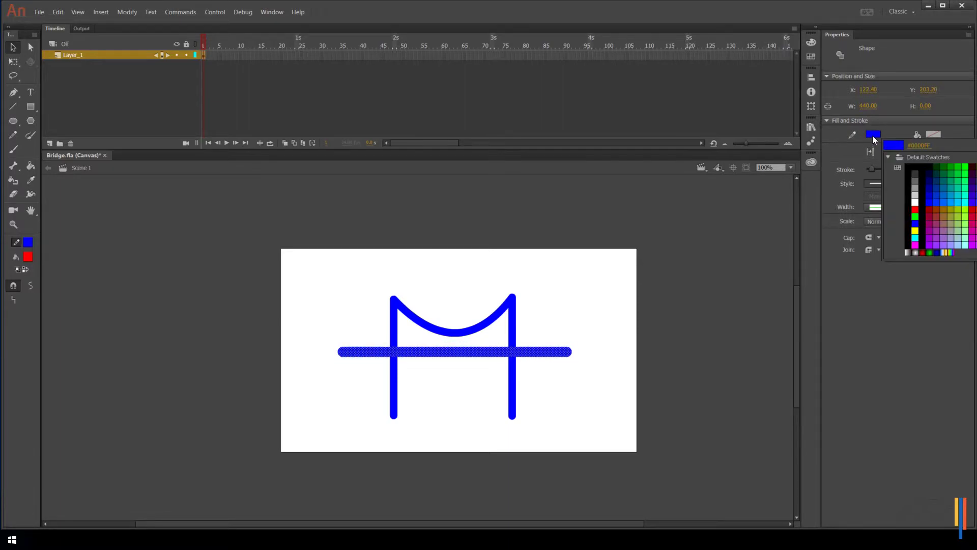
click(949, 204)
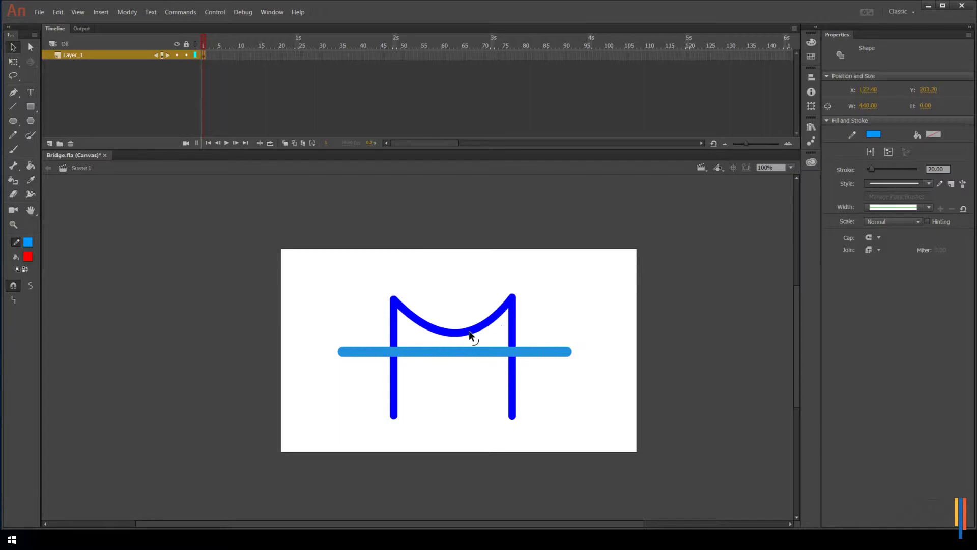
Set the light blue deck line's stroke height to 15.
click(934, 168)
text(15)
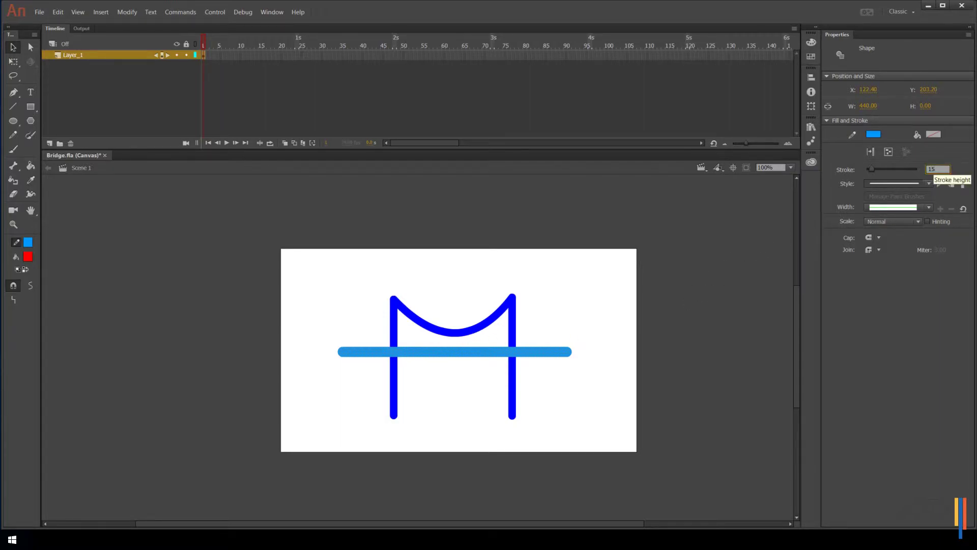
key(Return)
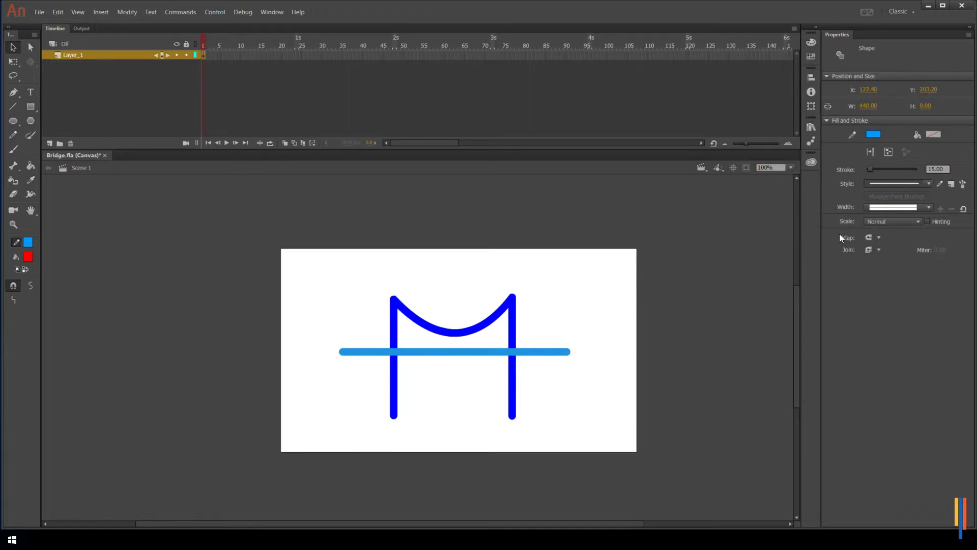
Move the lower segments of both vertical tower lines up slightly, with their bottom ends level.
click(513, 392)
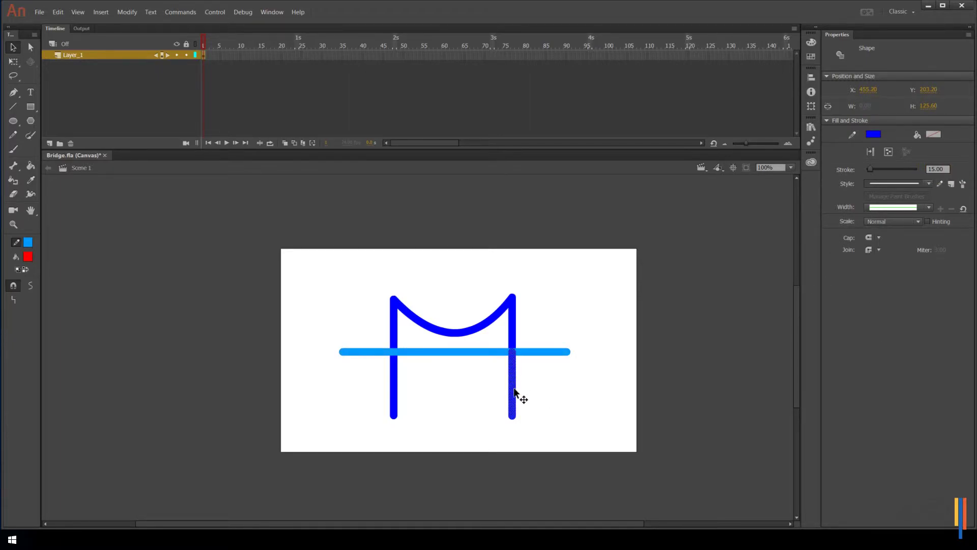
drag(514, 388, 513, 383)
click(520, 385)
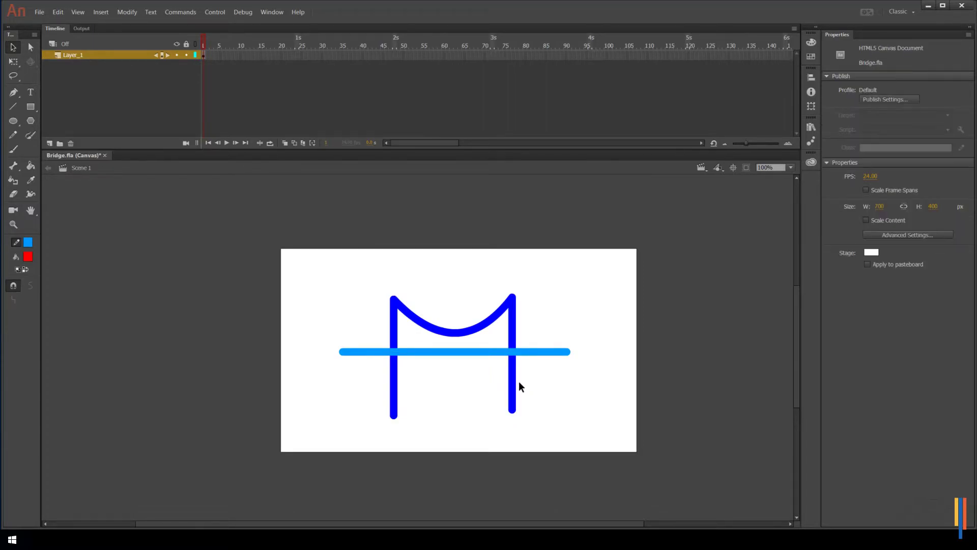
click(397, 407)
drag(397, 408, 400, 401)
click(460, 426)
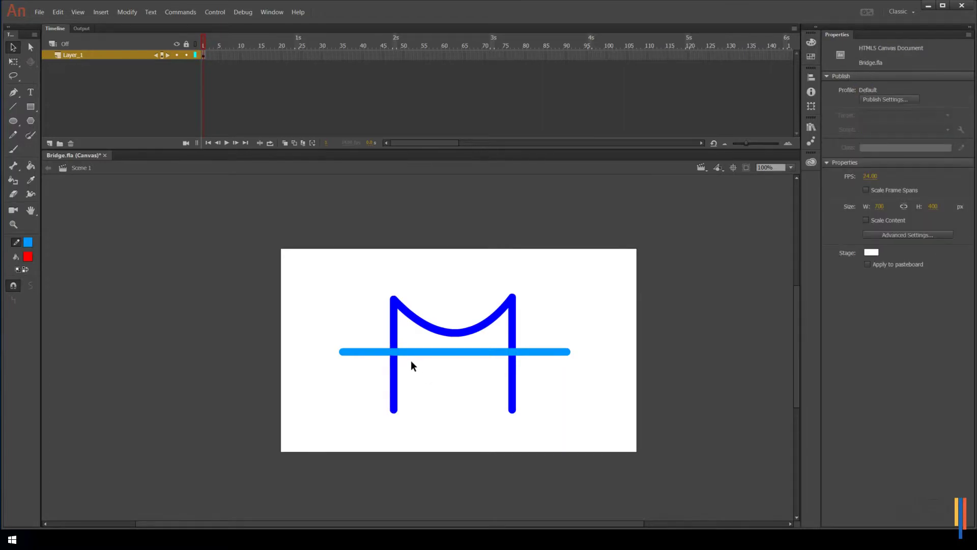
Bend the middle of the central cable slightly further down towards the deck.
click(452, 334)
click(445, 345)
drag(452, 339, 452, 341)
Draw light blue lines from each deck end to the nearest tower top and bend both inward into sagging curves.
click(13, 107)
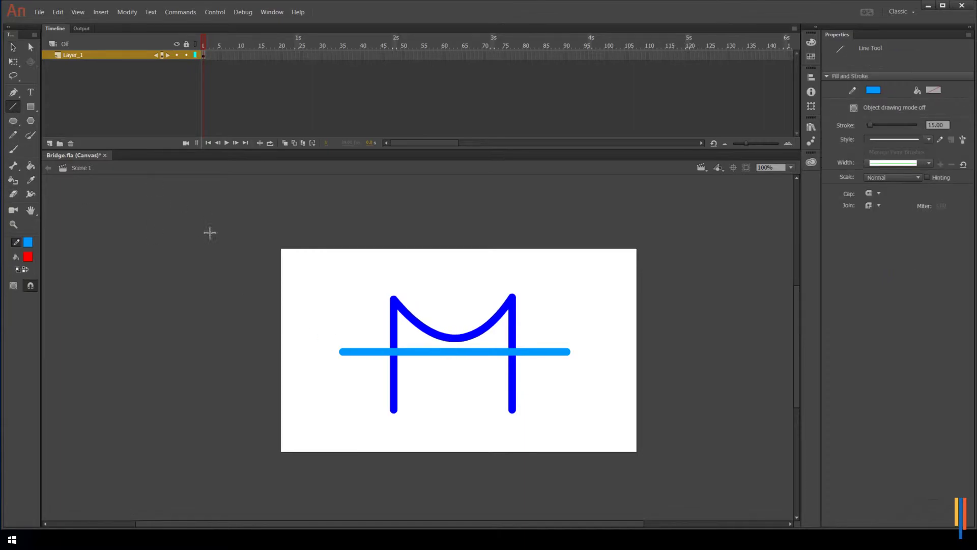
drag(341, 351, 394, 297)
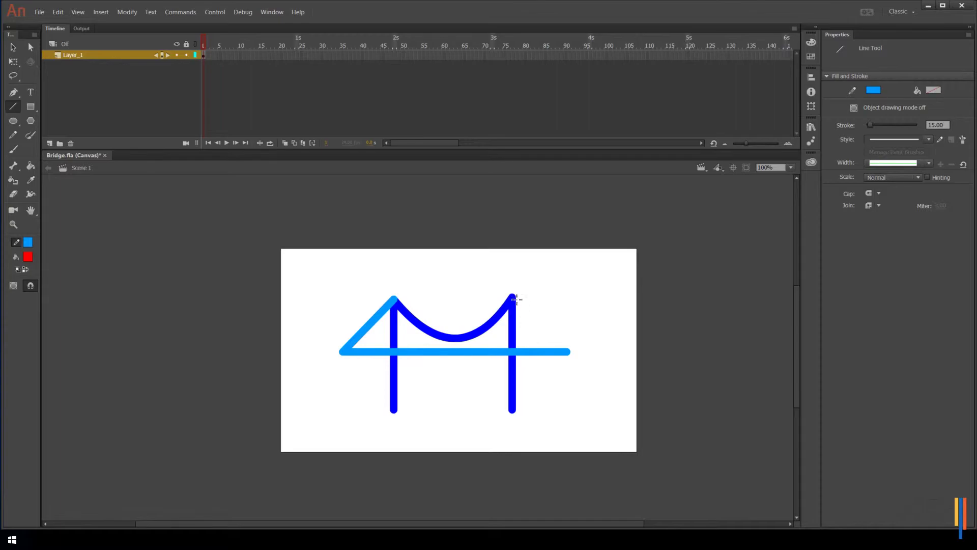
drag(513, 296, 569, 351)
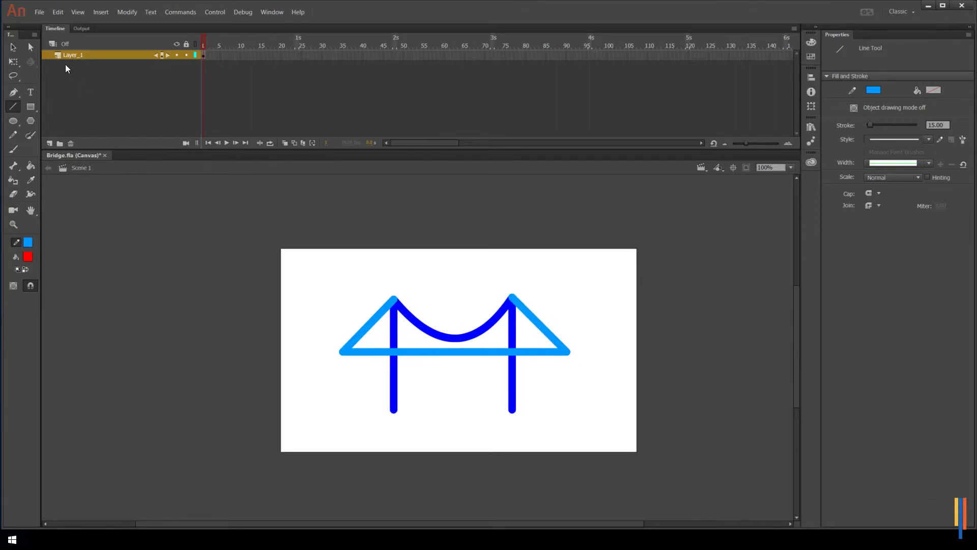
click(15, 49)
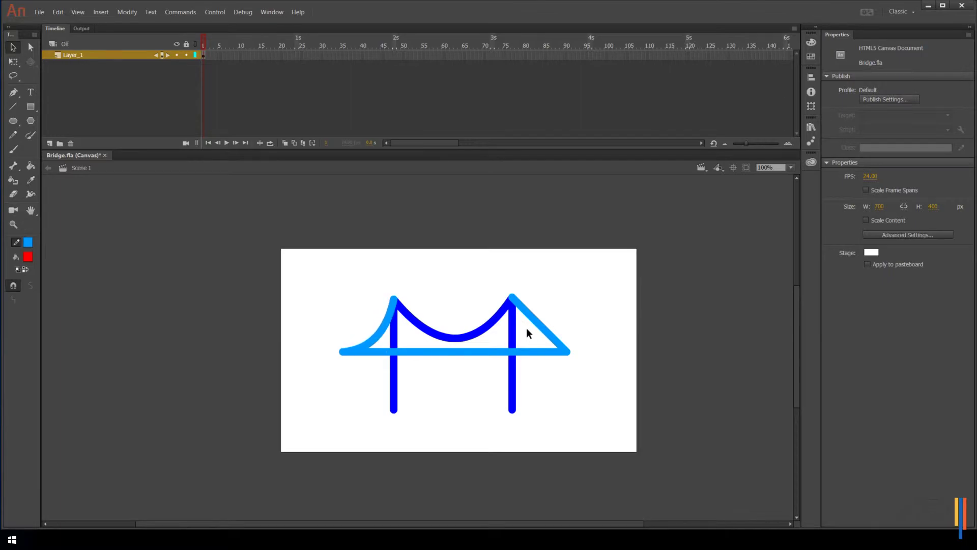
Select the three curved cables together, recolour them yellow and set their stroke height to 5.
click(425, 334)
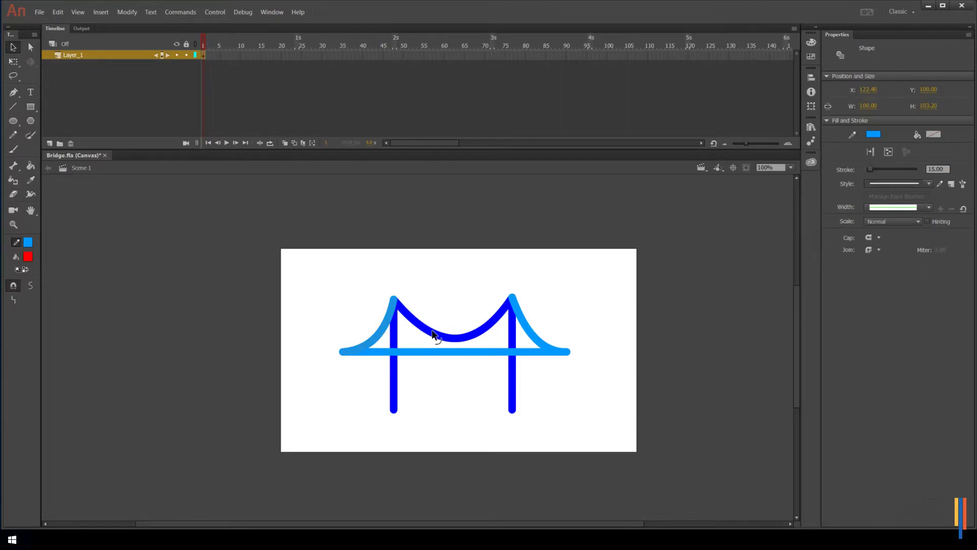
shift+click(526, 329)
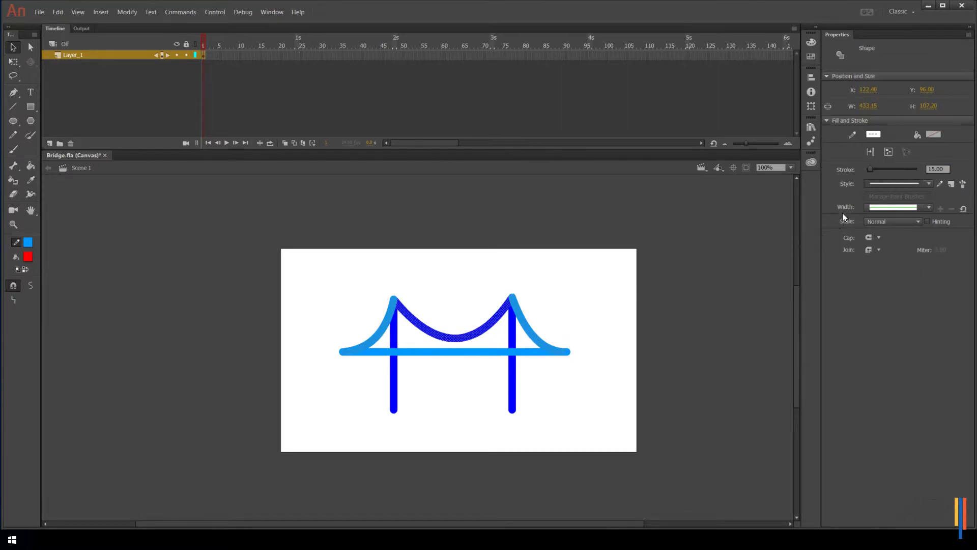
click(875, 135)
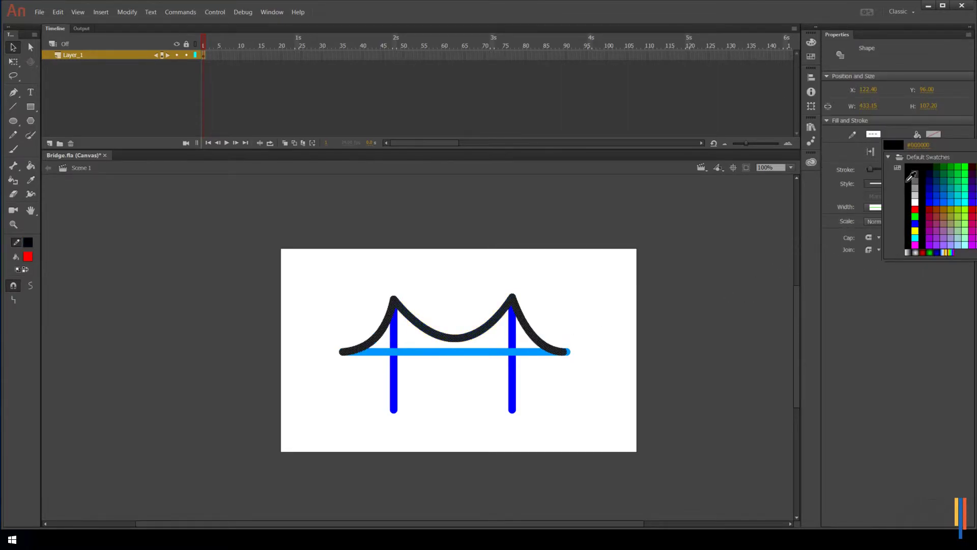
click(915, 230)
click(935, 168)
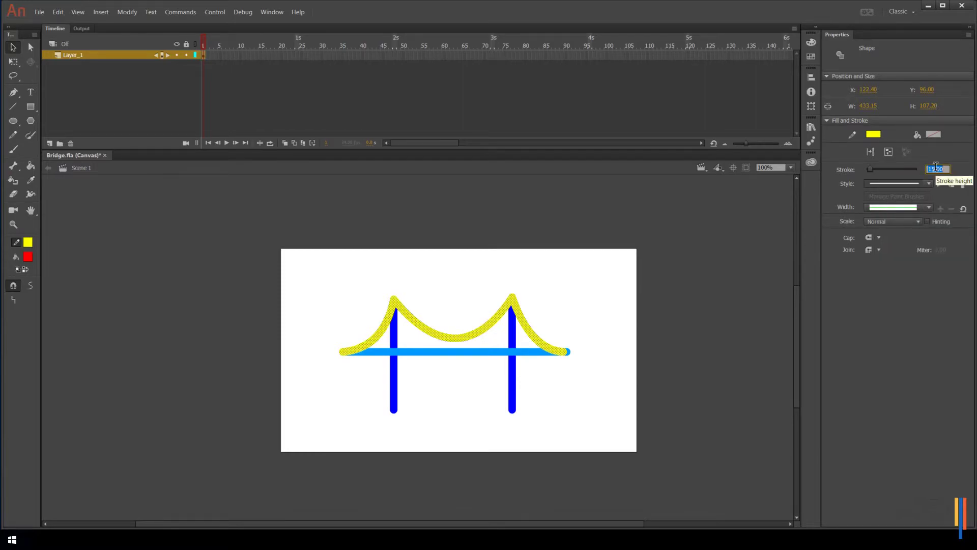
text(5)
key(Return)
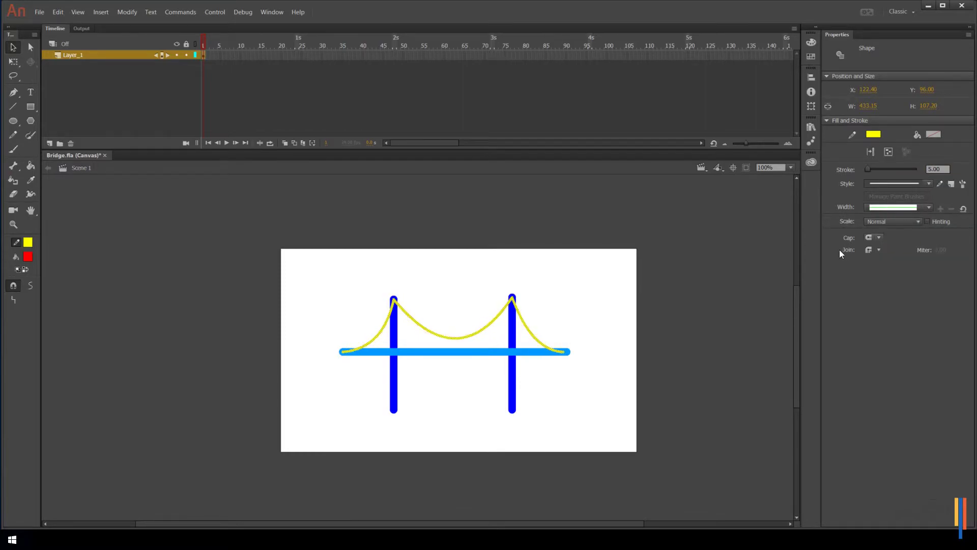
Move the central, right and left yellow cables up slightly so their ends sit on the tower tops and deck.
click(457, 322)
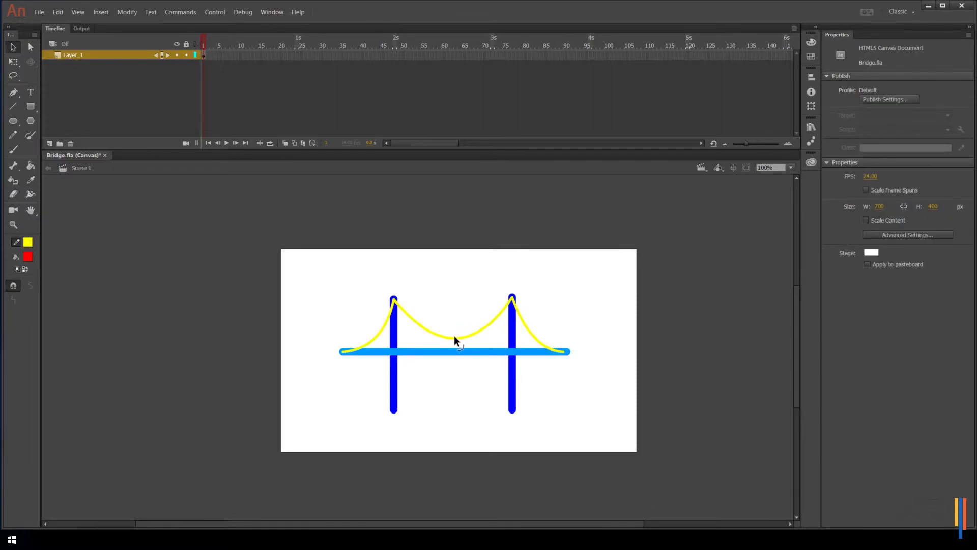
click(454, 336)
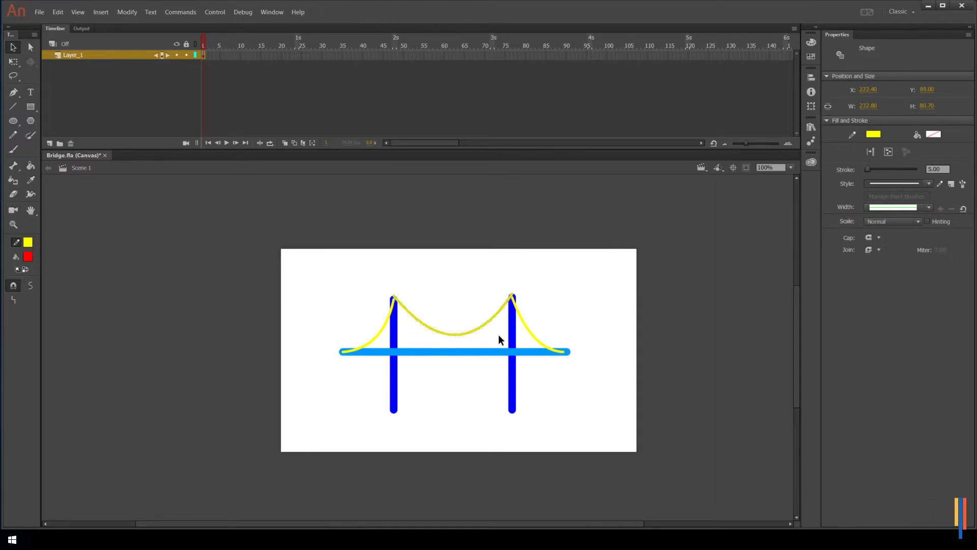
click(535, 330)
click(532, 332)
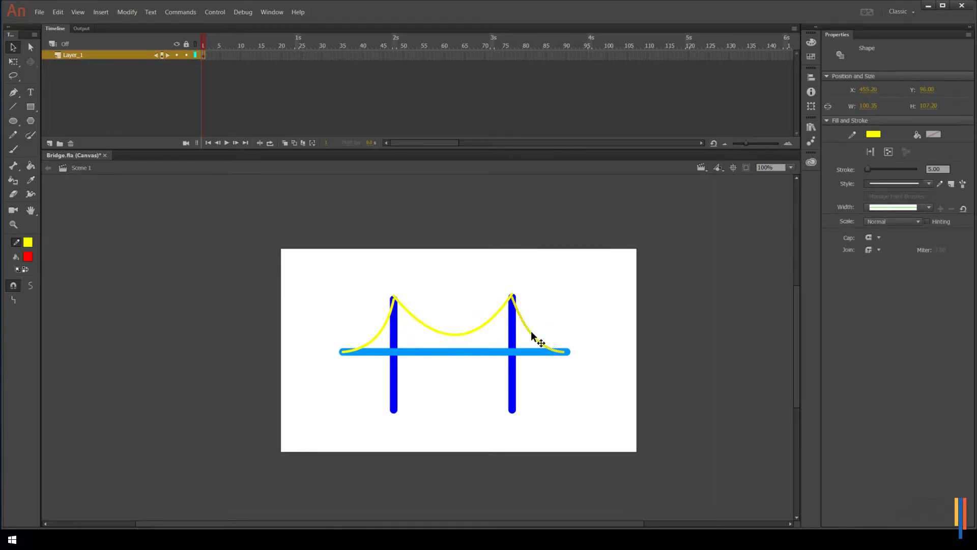
drag(535, 332, 532, 329)
drag(380, 331, 378, 328)
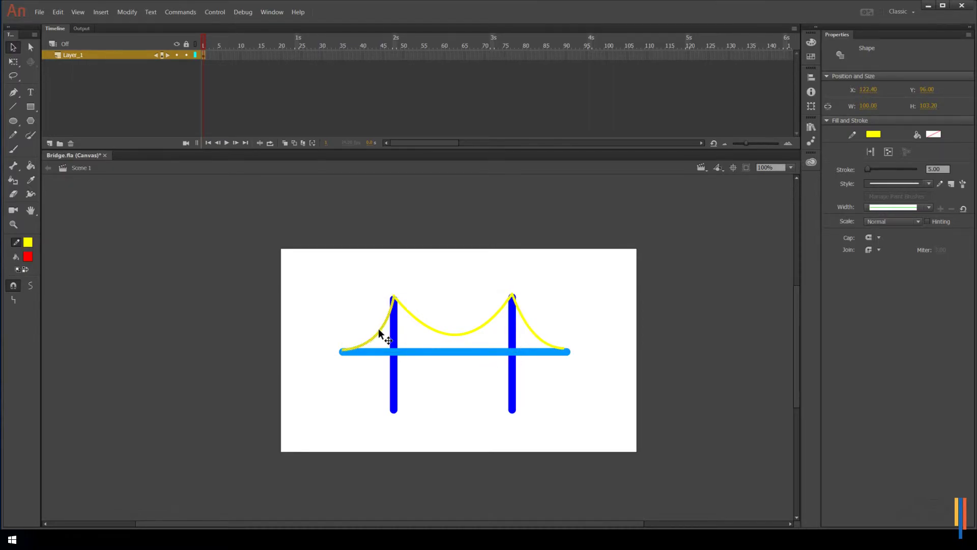
click(373, 283)
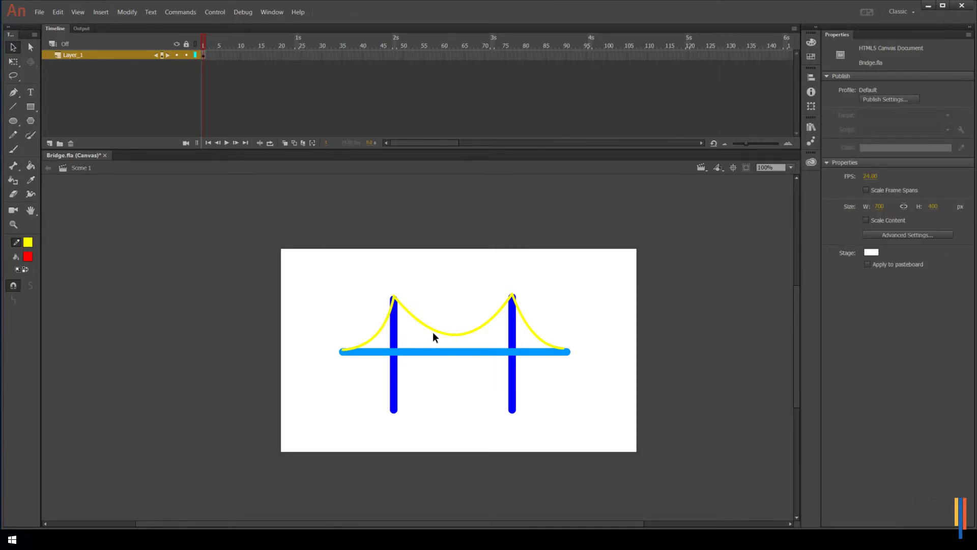
Change the cap style of both towers' lower segments from rounded to flat ends.
click(394, 392)
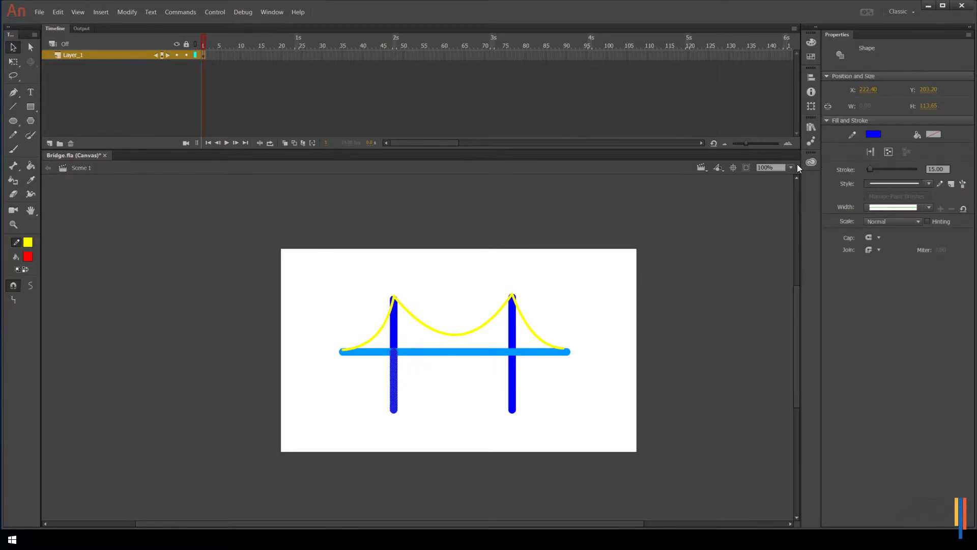
click(879, 238)
click(513, 398)
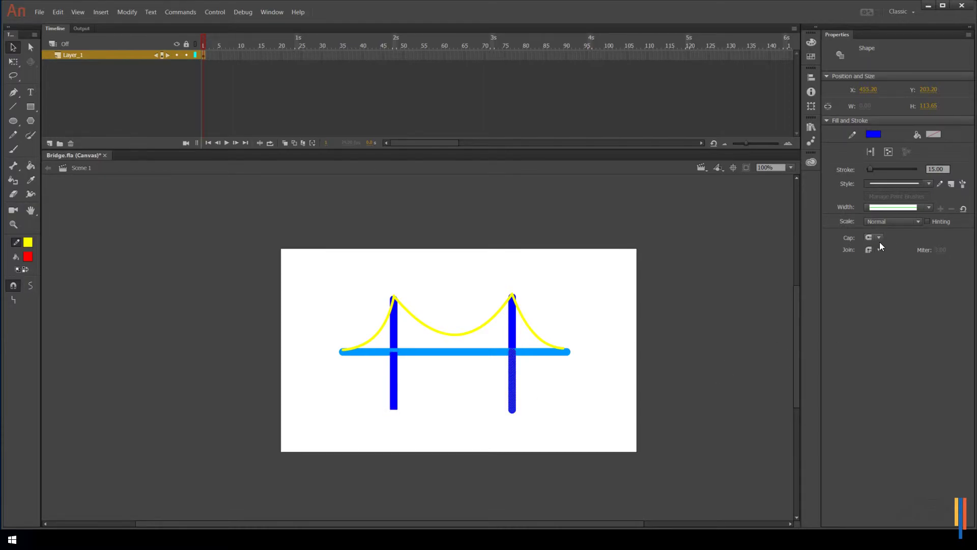
click(884, 271)
Save the Bridge document.
click(43, 10)
key(Down)
key(Down)
key(Down)
key(Down)
key(Up)
key(Up)
key(Up)
key(Down)
key(Left)
key(Right)
click(42, 12)
click(40, 11)
key(Down)
key(Down)
key(Down)
key(Down)
key(Down)
key(Down)
key(Down)
key(Down)
key(Escape)
Start the Export Image command for the bridge drawing and reposition its dialog.
click(41, 15)
key(Down)
key(Down)
key(Down)
key(Down)
key(Down)
key(Down)
key(Down)
key(Down)
key(Down)
key(Down)
key(Down)
key(Down)
key(Down)
key(Down)
key(Right)
key(Left)
key(Left)
key(Right)
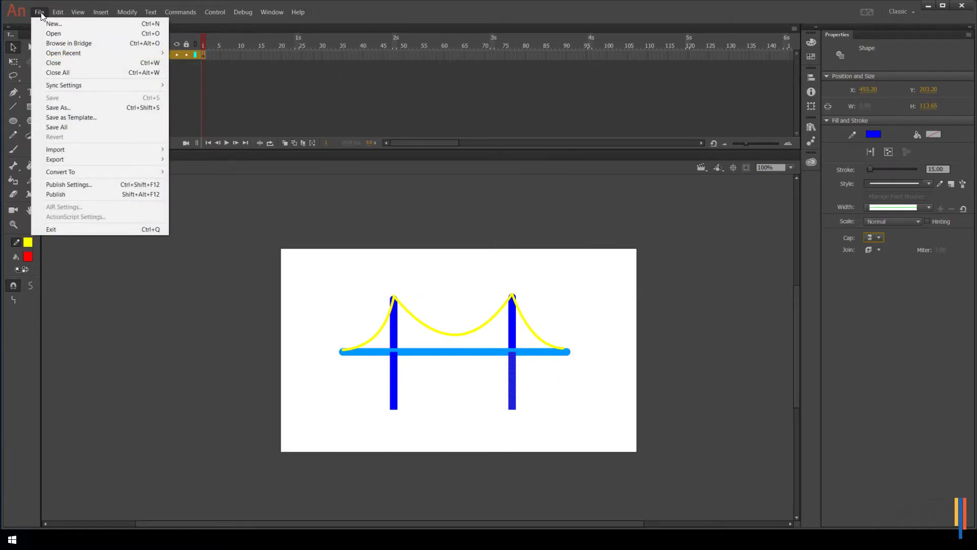
key(Down)
key(Down)
key(Down)
key(Down)
key(Down)
key(Down)
key(Down)
key(Down)
key(Down)
key(Down)
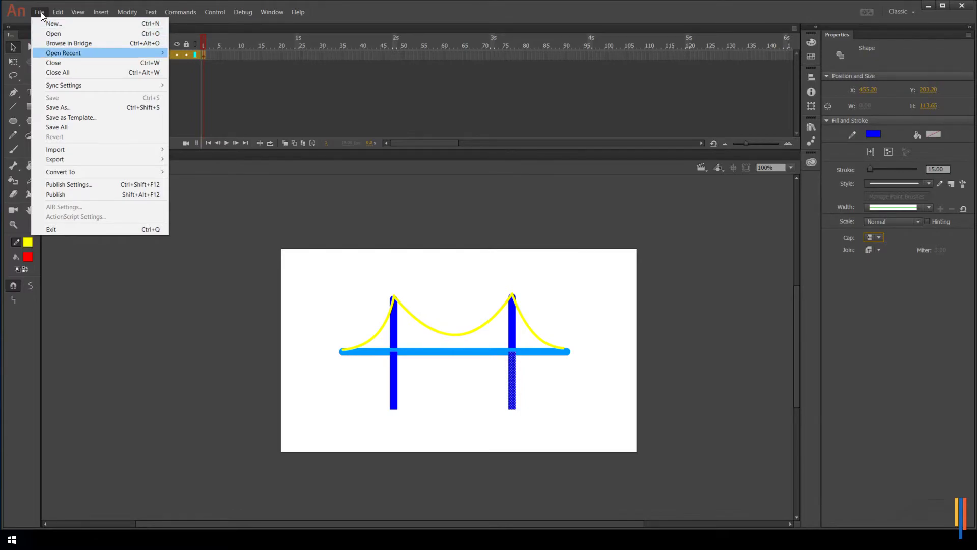
key(Down)
key(Down)
key(Down)
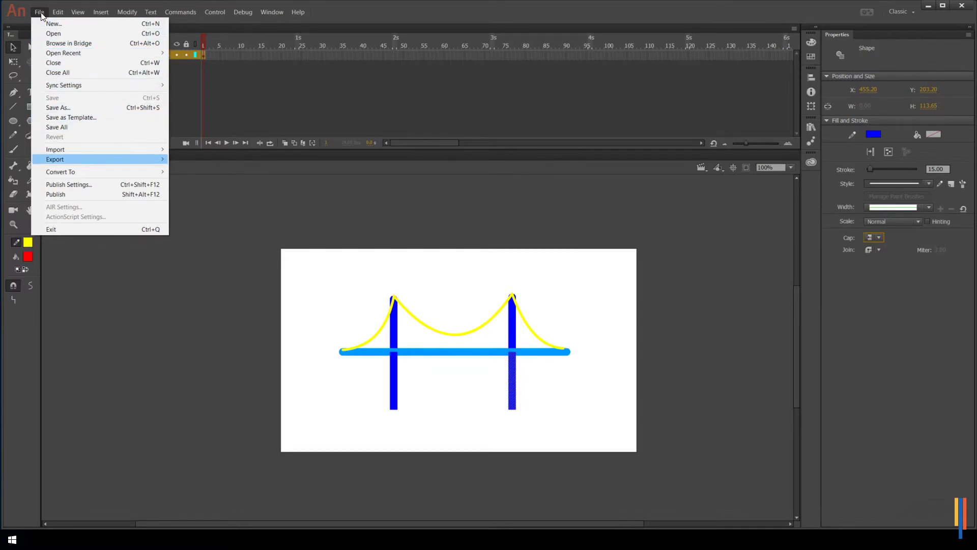
key(Right)
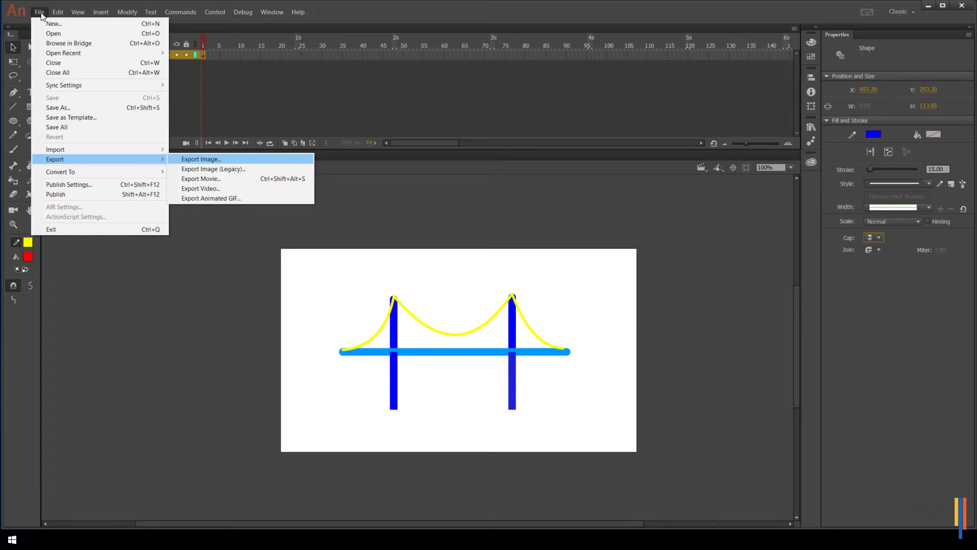
key(Return)
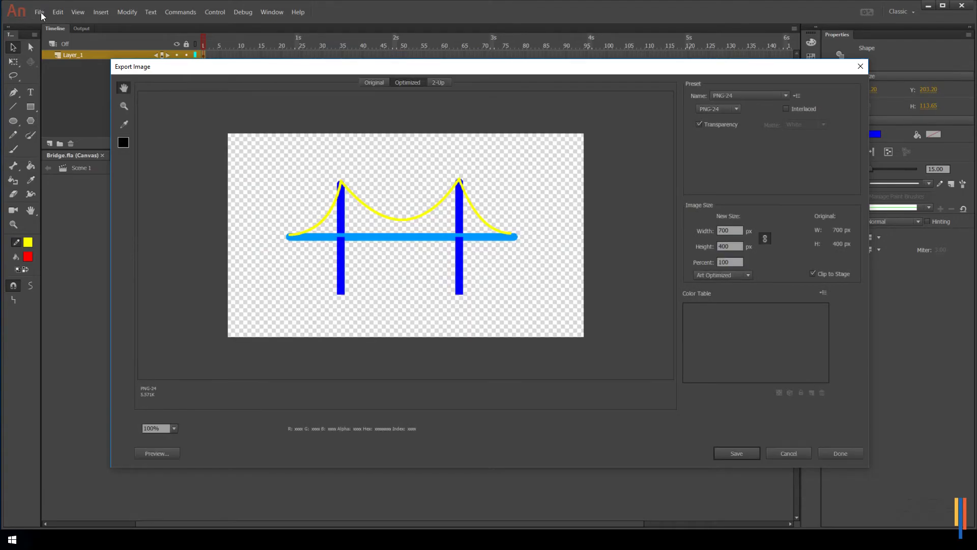
drag(309, 67, 269, 51)
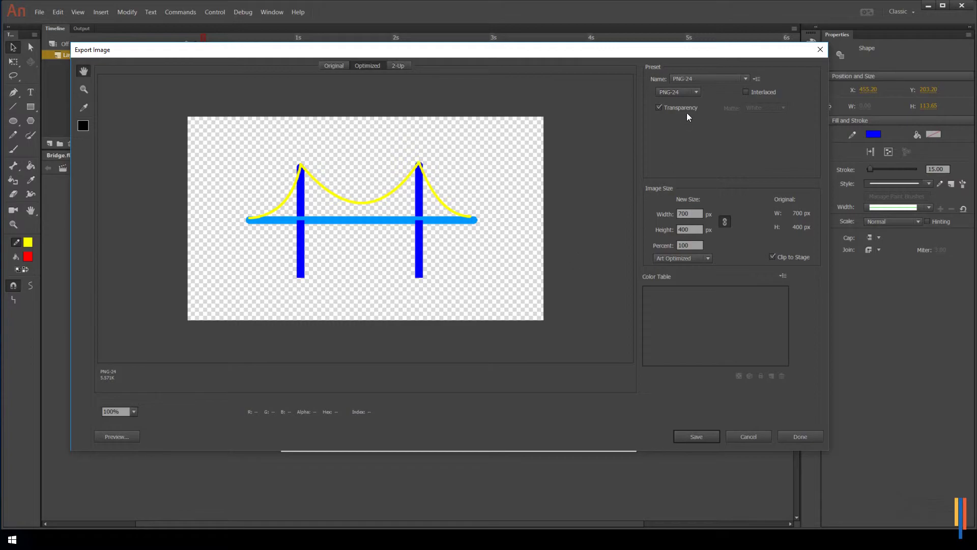
Try the JPEG export format with the quality raised to 86%.
click(697, 92)
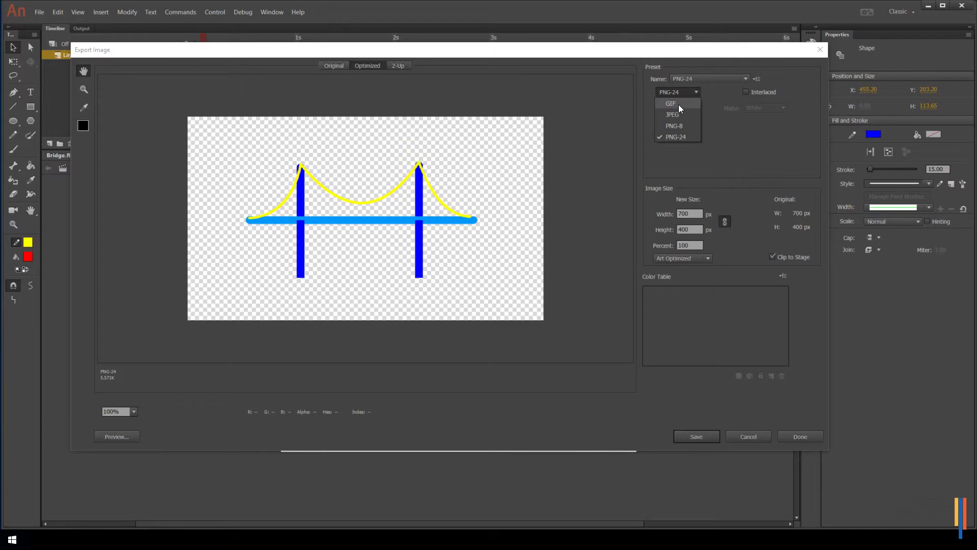
click(687, 116)
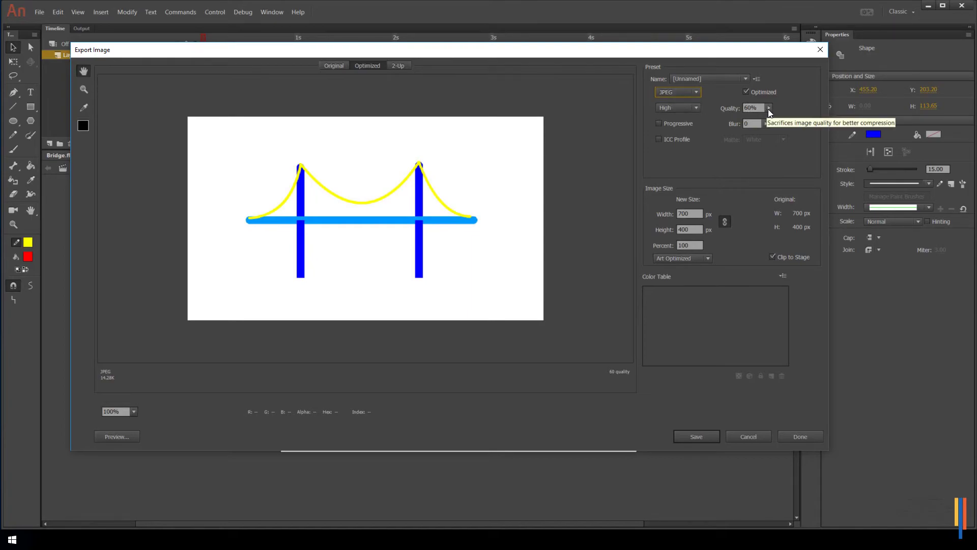
mouse_move(769, 108)
mouse_down()
mouse_move(753, 120)
mouse_move(763, 121)
mouse_up()
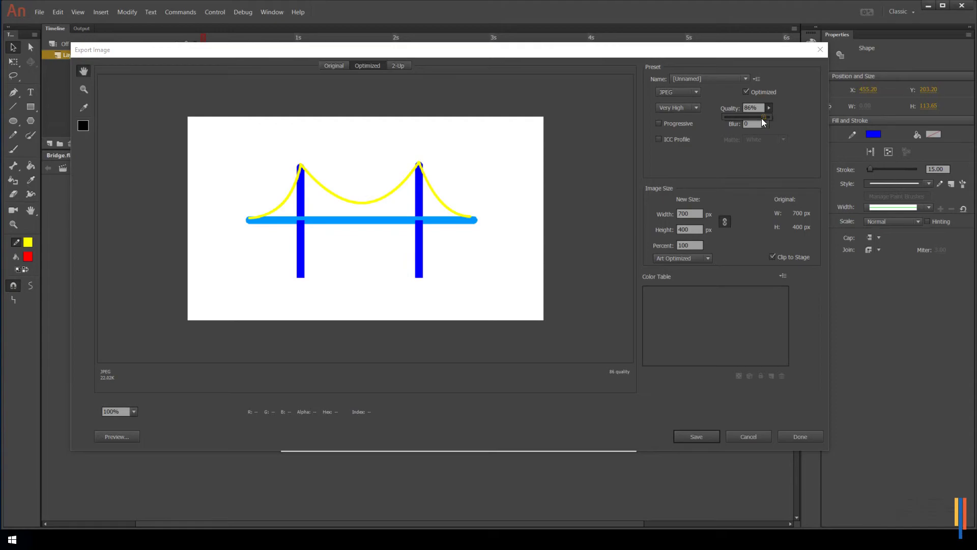
Set the export format to PNG-24 with transparency and save the image as Bridge in the Adobe Animate - Drawing folder.
click(697, 93)
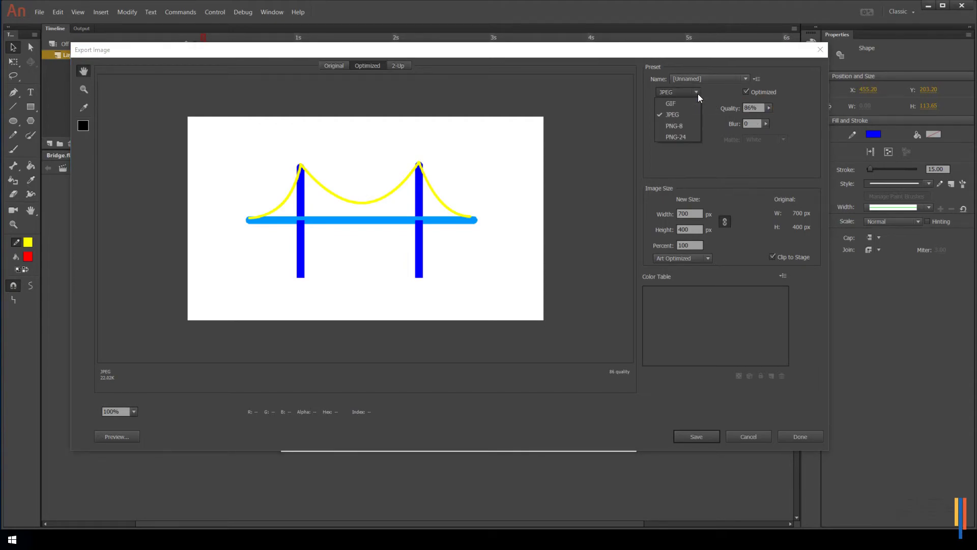
click(677, 137)
click(659, 108)
click(659, 108)
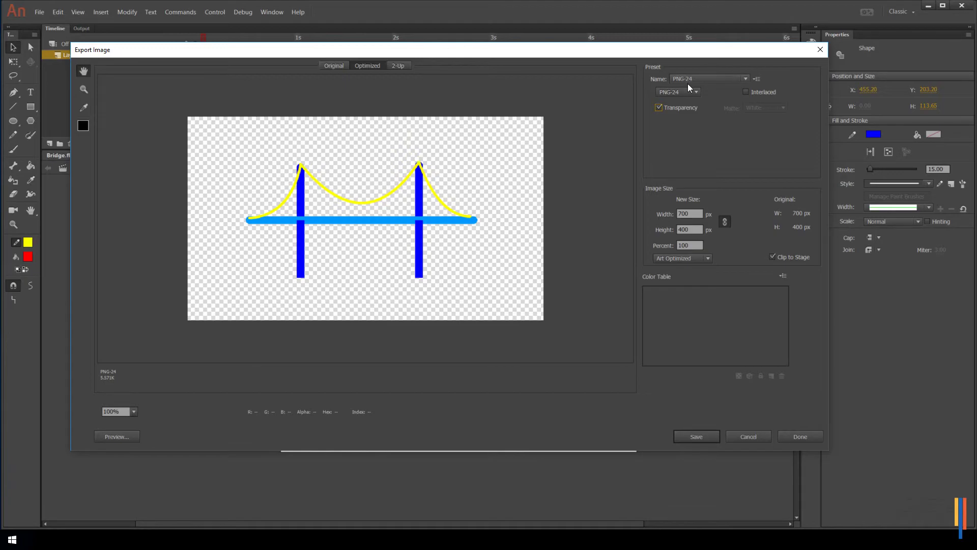
click(697, 437)
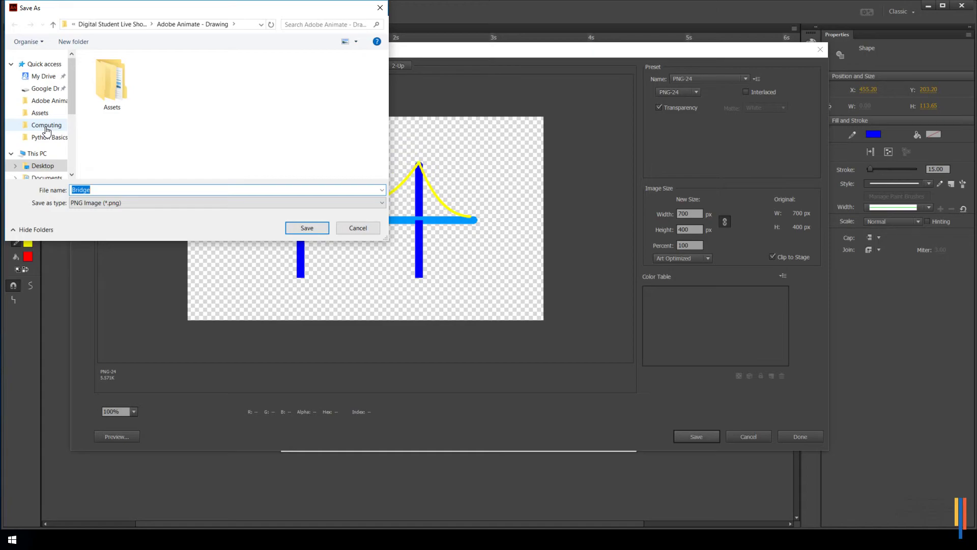
click(101, 189)
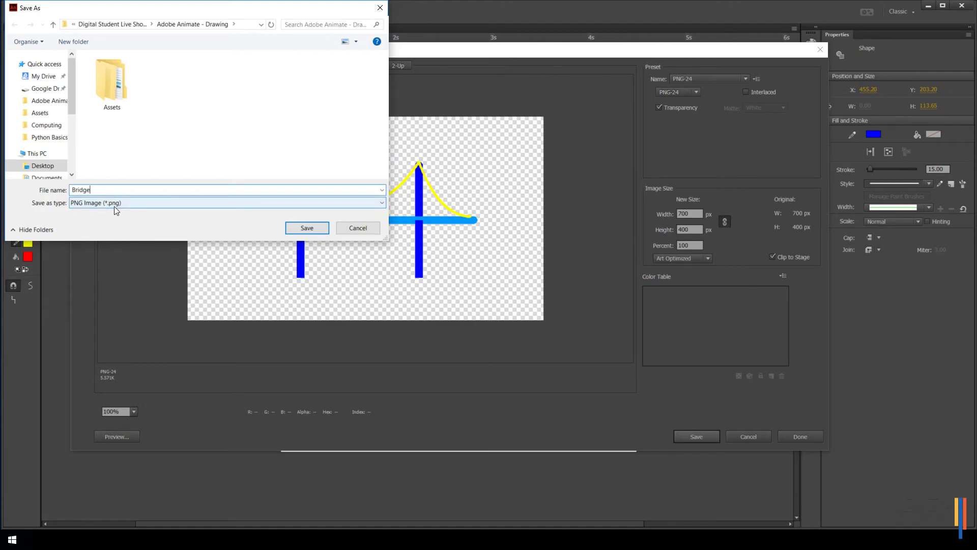
click(301, 225)
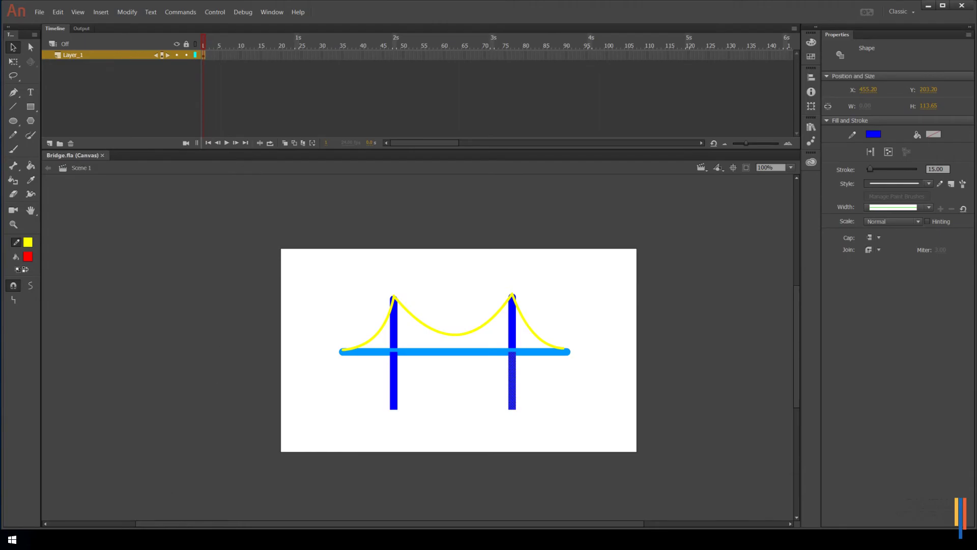
Switch to File Explorer, open the Adobe Animate - Drawing folder and locate the exported Bridge image.
click(112, 539)
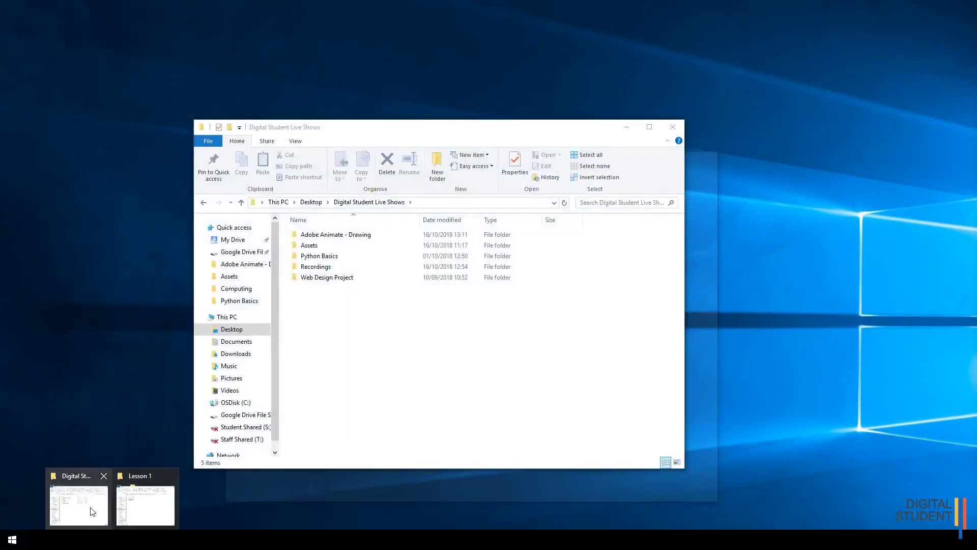
click(92, 512)
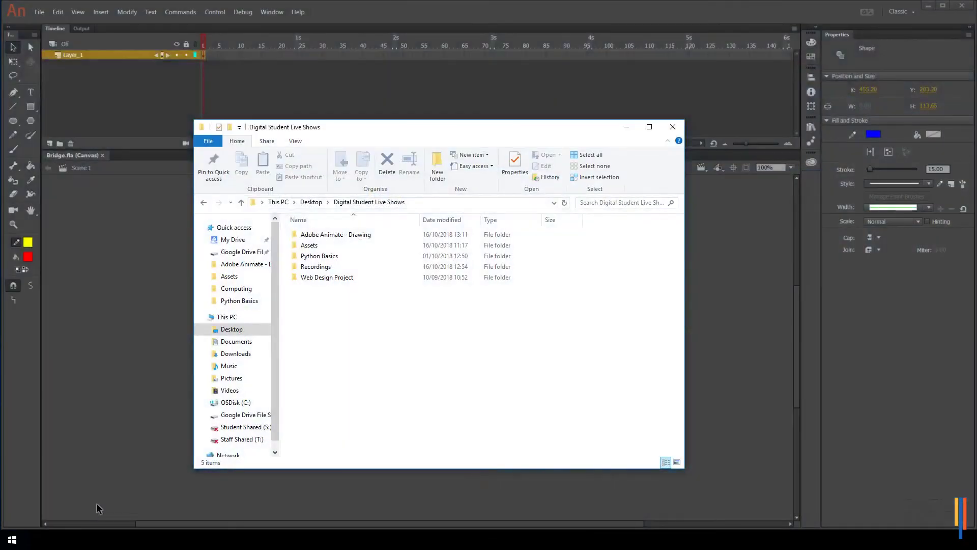
double_click(324, 238)
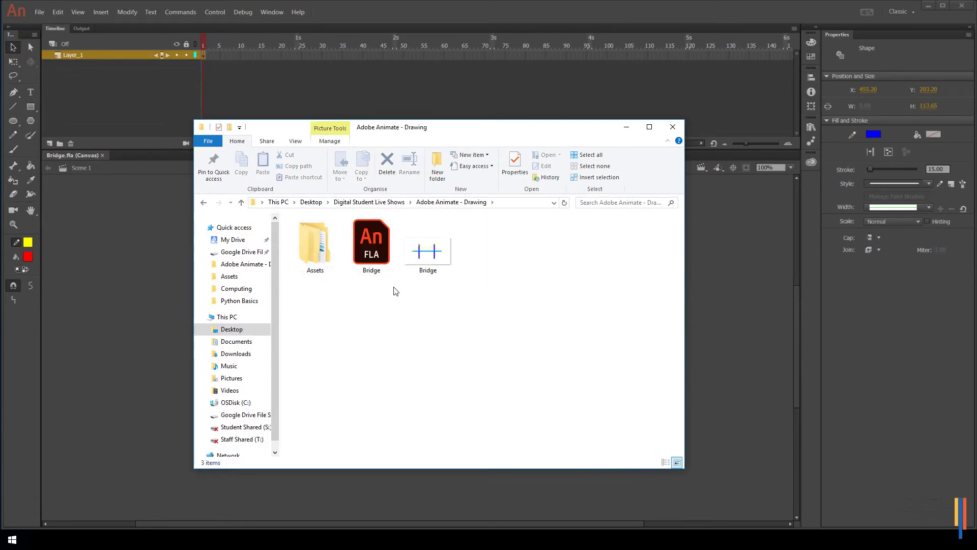
click(408, 278)
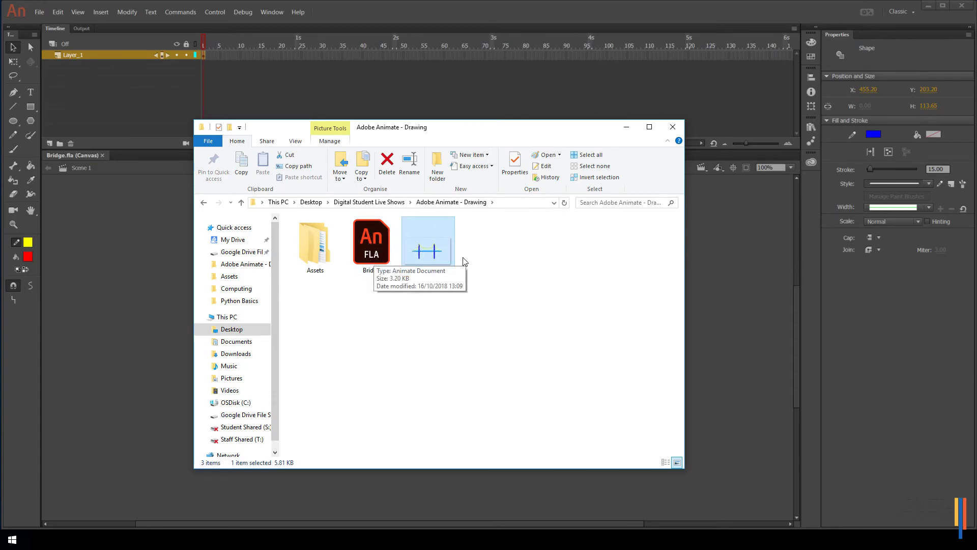
click(451, 300)
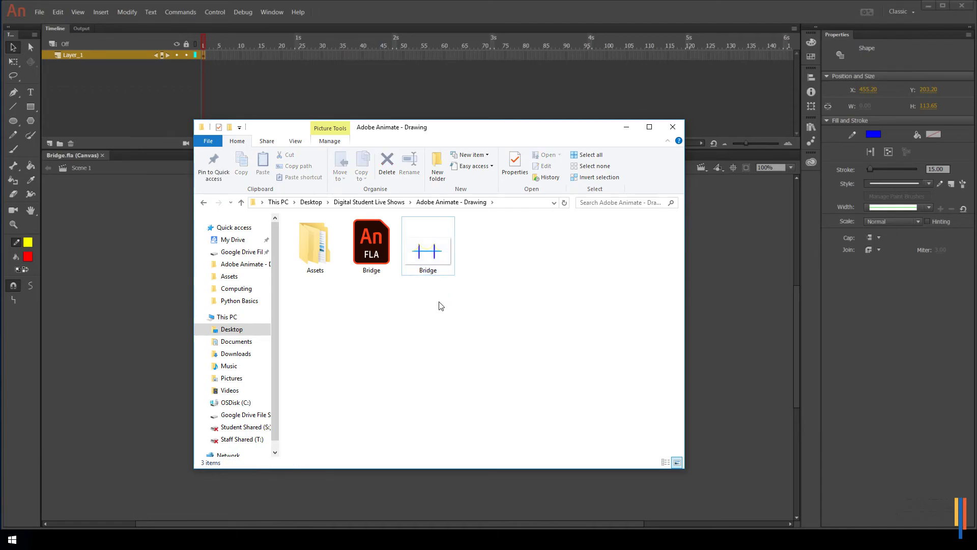
Open the Bridge FLA file in Animate, then view the exported Bridge image in Paint and close it.
double_click(381, 254)
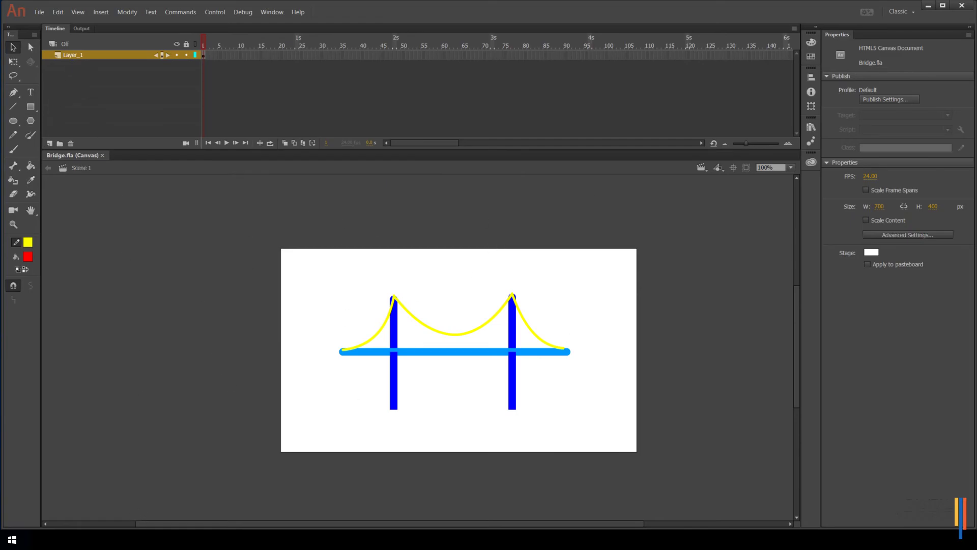
click(78, 499)
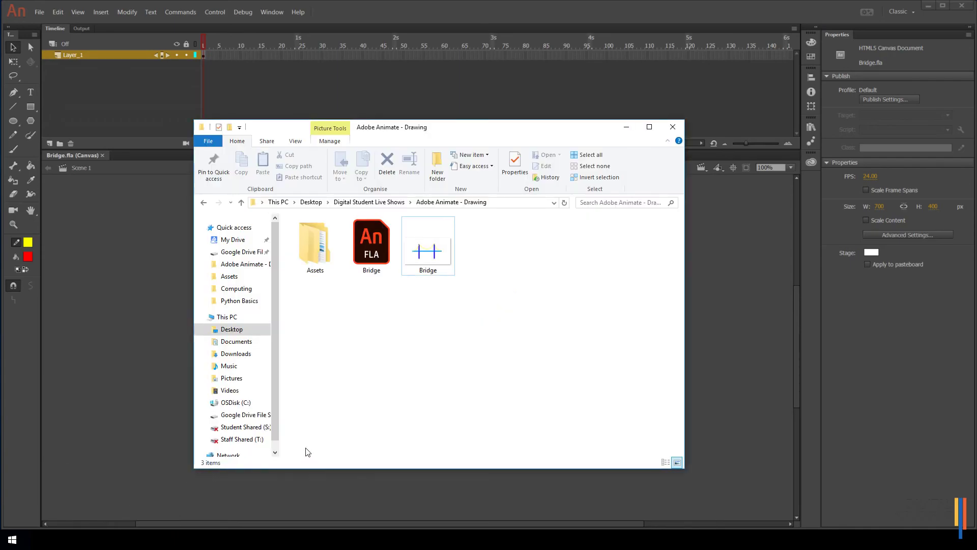
click(440, 247)
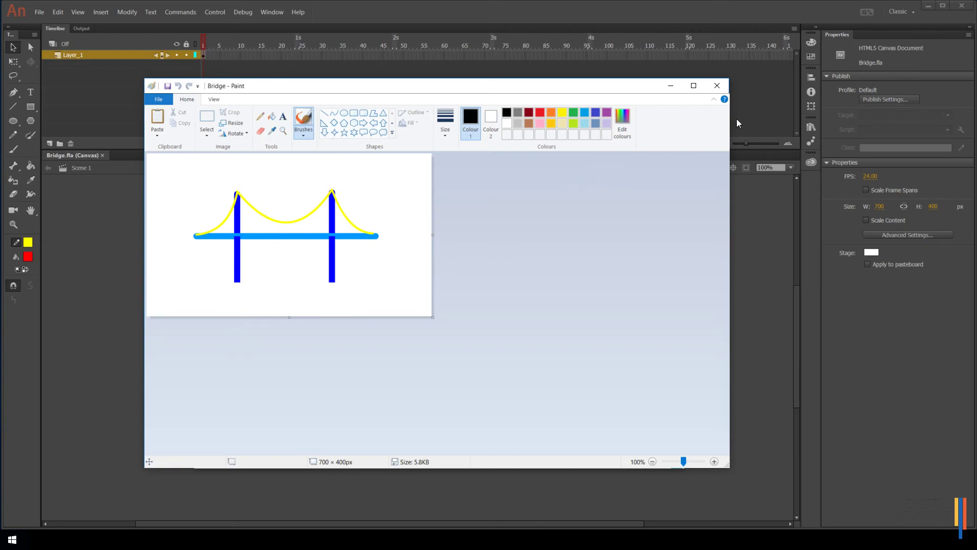
click(718, 86)
Compare the Bridge FLA file and the exported Bridge image by selecting each in the folder.
click(376, 257)
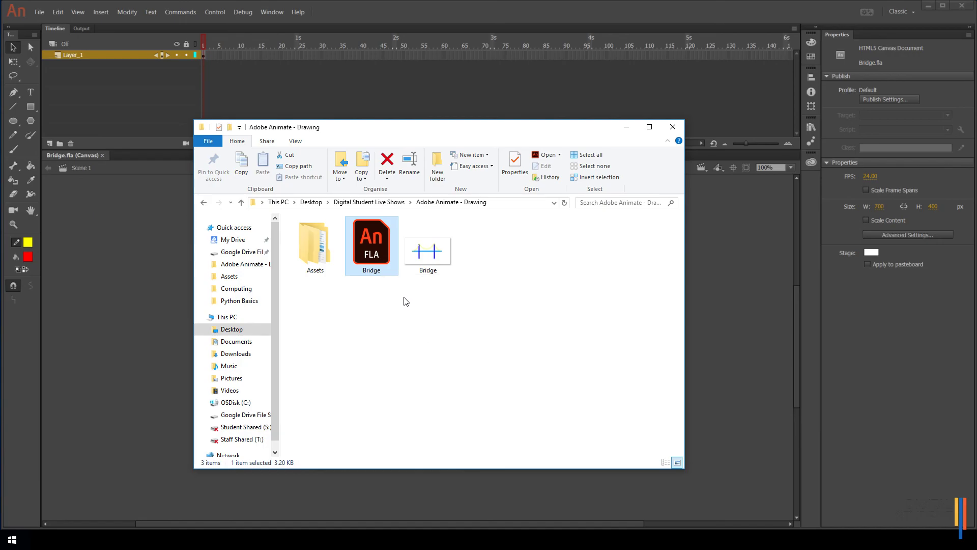
click(430, 249)
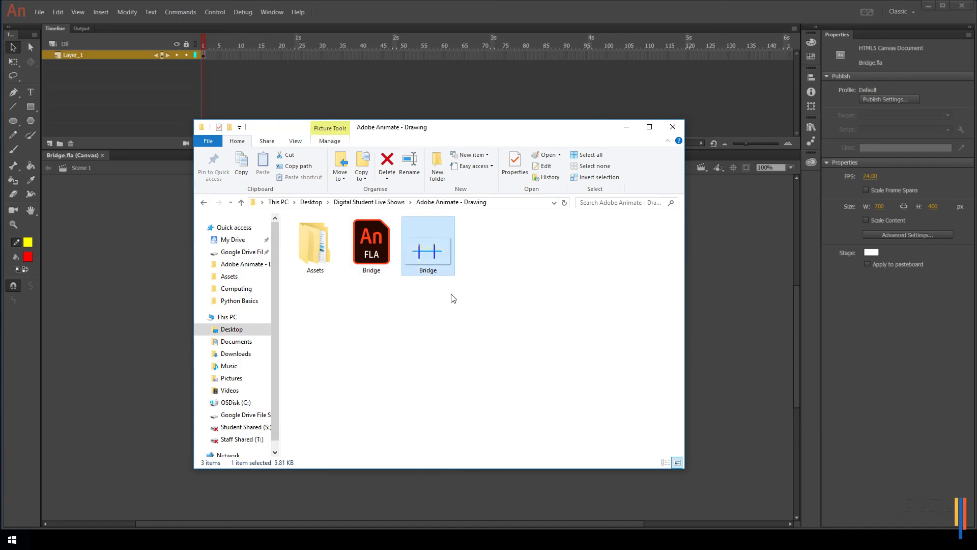
click(464, 271)
click(447, 264)
click(372, 245)
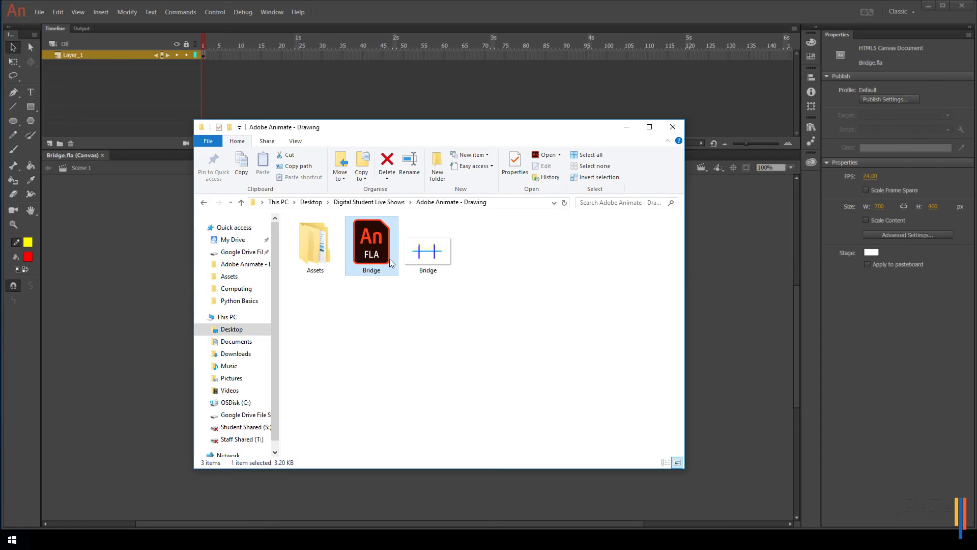
click(426, 260)
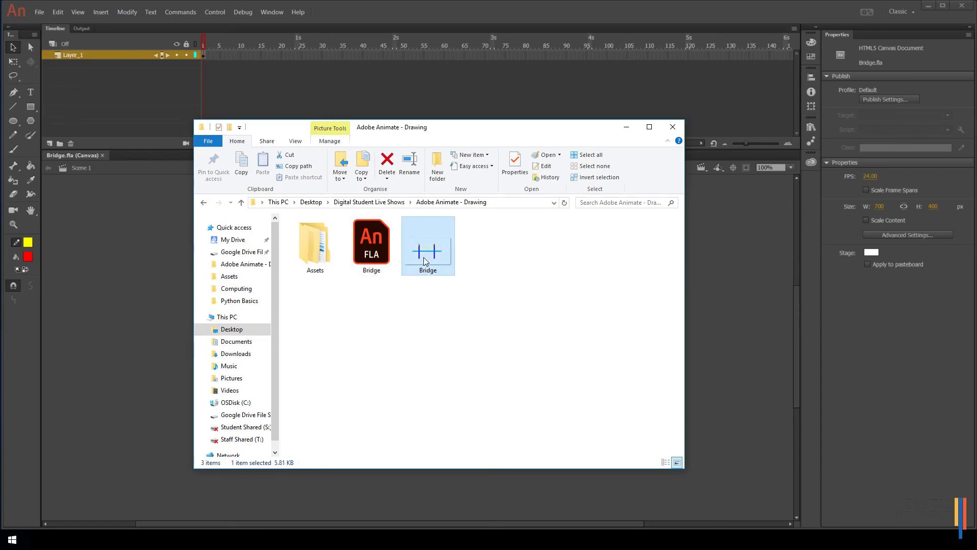